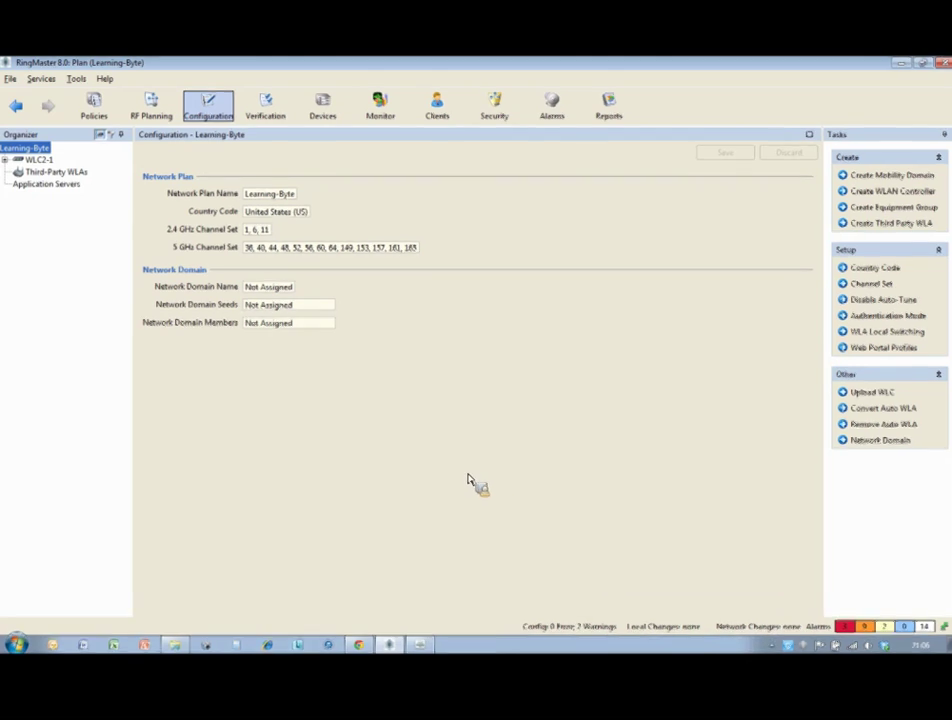
Step: Open the WLC2-1 controller configuration from the Organizer tree, showing country code Netherlands (NL)
{"action": "mouse_move", "coordinate": [97, 172]}
{"action": "left_mouse_down"}
{"action": "mouse_move", "coordinate": [67, 167]}
{"action": "mouse_move", "coordinate": [82, 167]}
{"action": "left_mouse_up"}
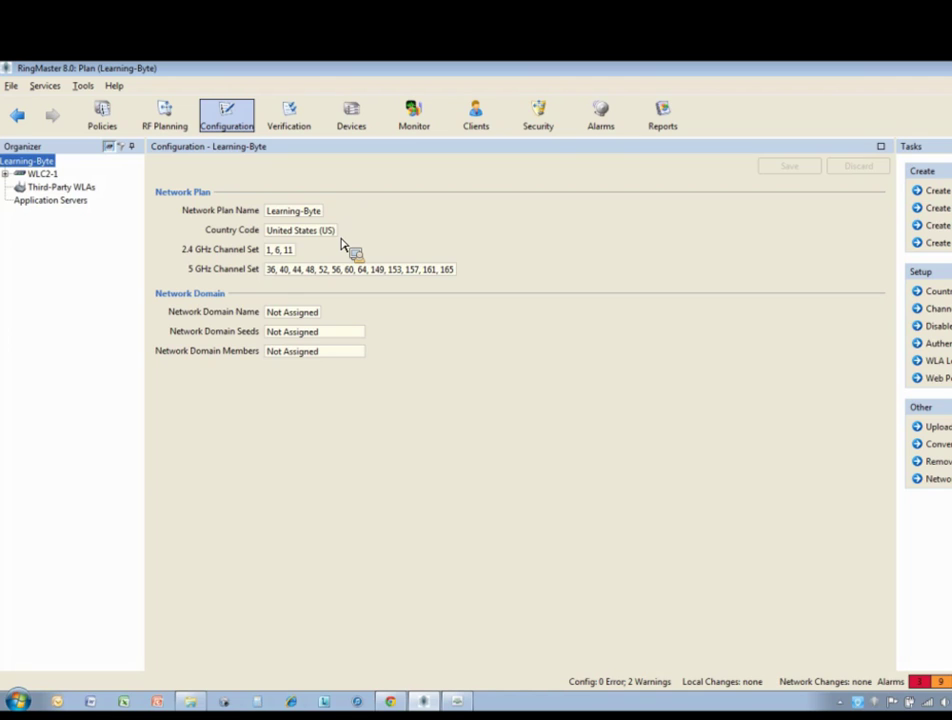
{"action": "double_click", "coordinate": [42, 174]}
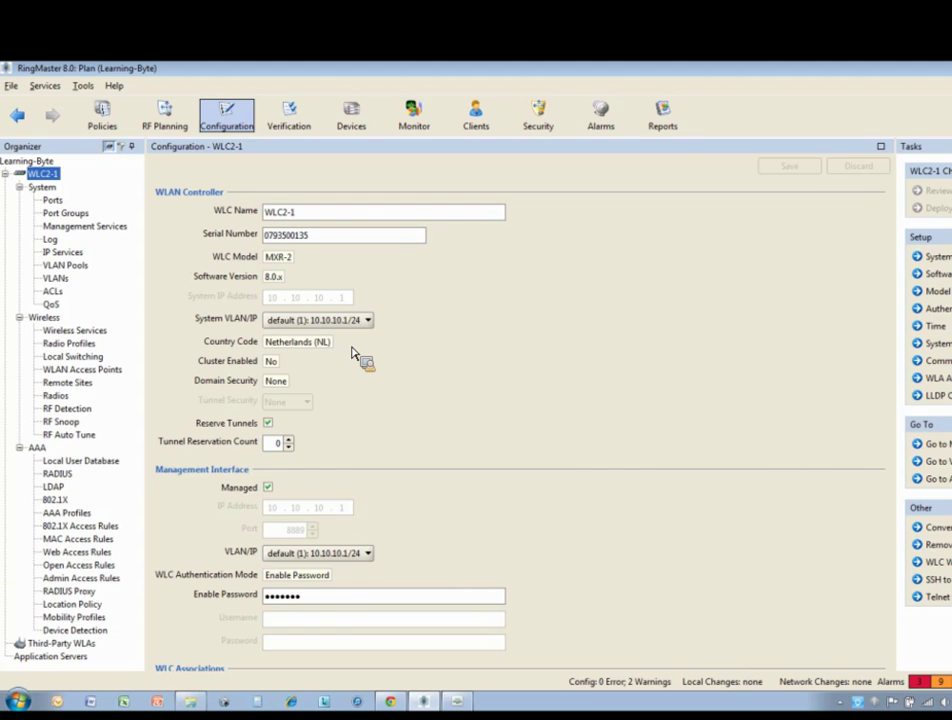
Step: In RF Planning, open the Amsterdam Building1 Floor1 plan, leaving the site properties unchanged
{"action": "left_click", "coordinate": [165, 120]}
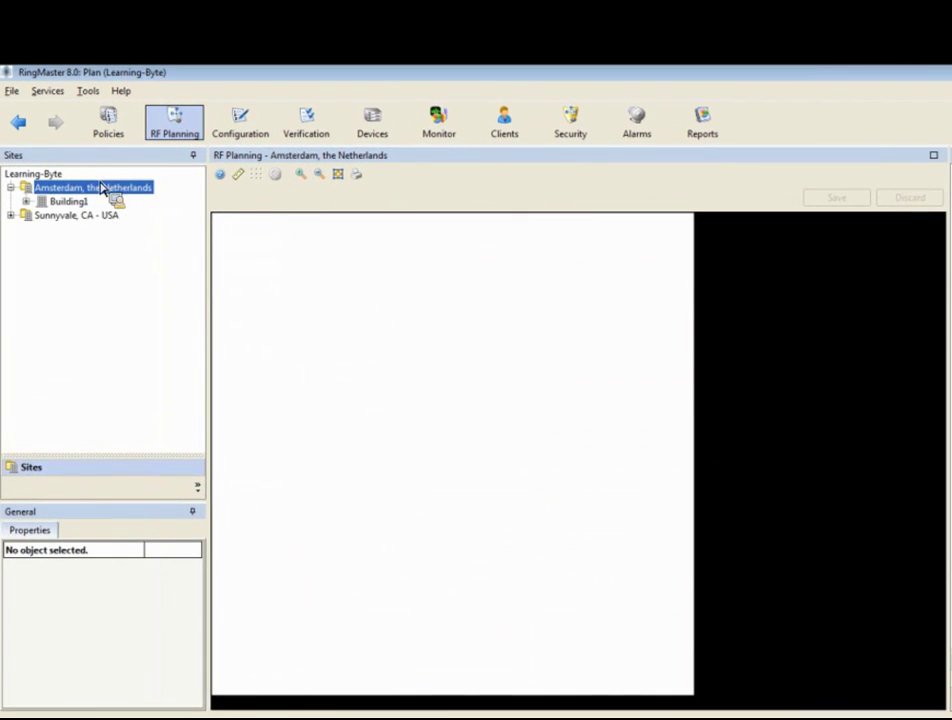
{"action": "left_click", "coordinate": [11, 213]}
{"action": "left_click_drag", "start_coordinate": [17, 222], "coordinate": [30, 203]}
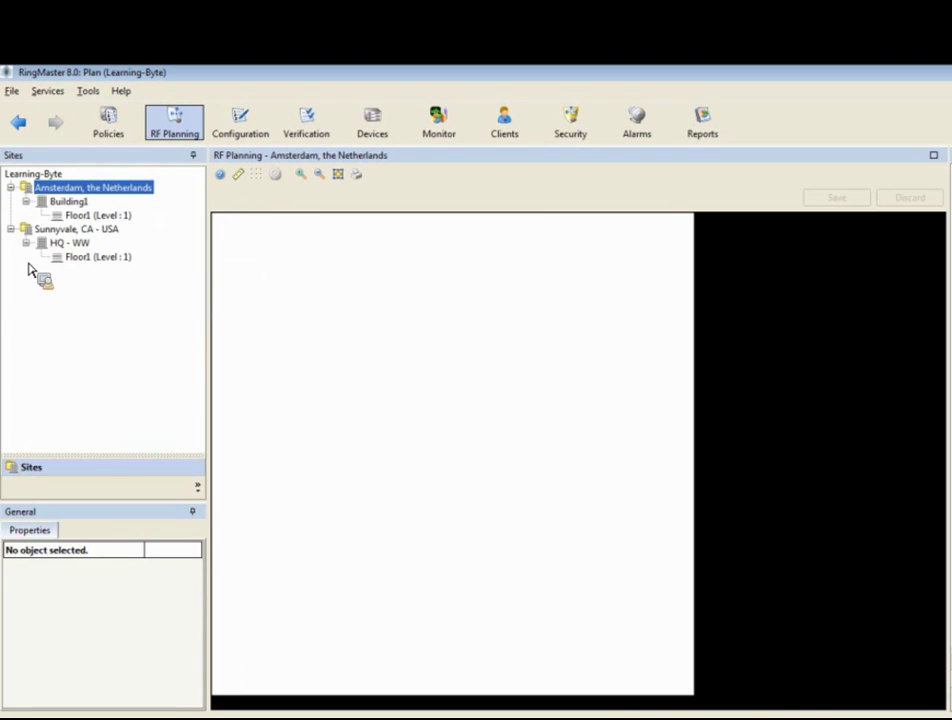
{"action": "left_click_drag", "start_coordinate": [47, 320], "coordinate": [121, 229]}
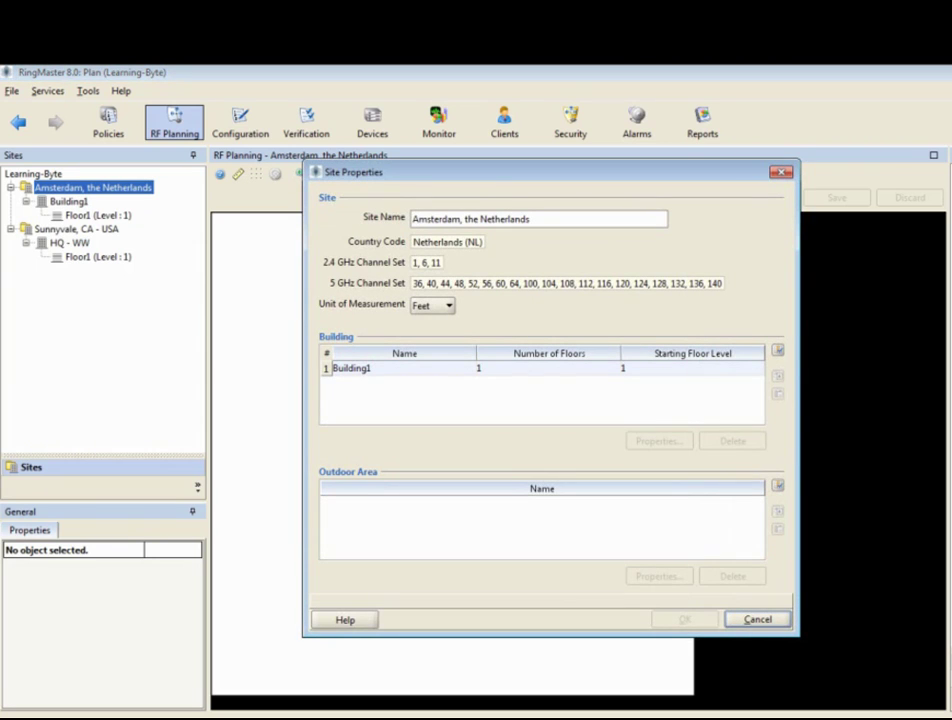
{"action": "left_click", "coordinate": [781, 172]}
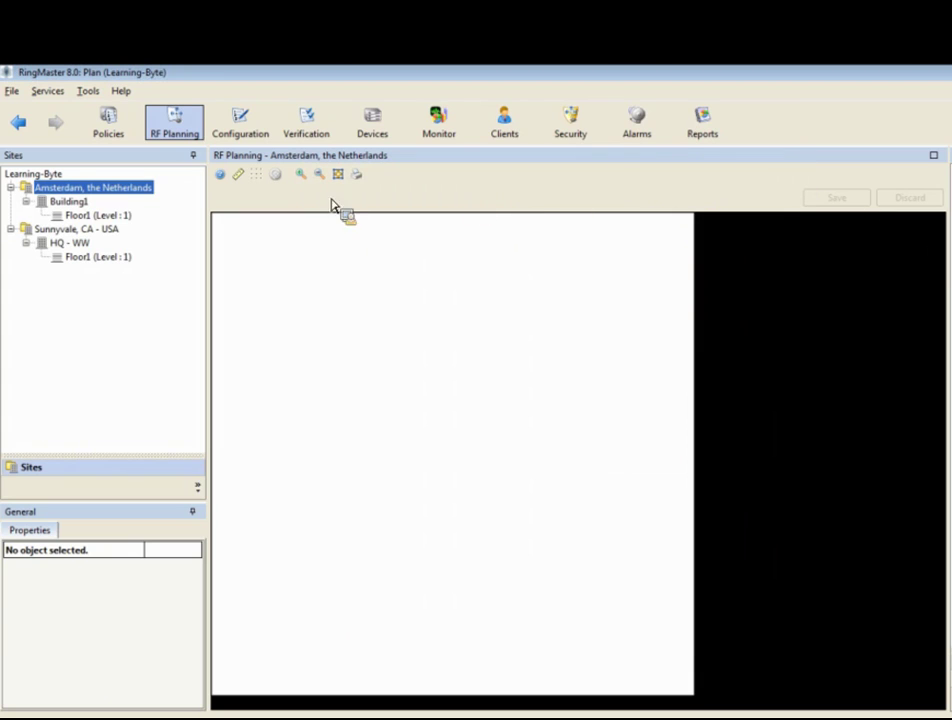
{"action": "left_click", "coordinate": [122, 215]}
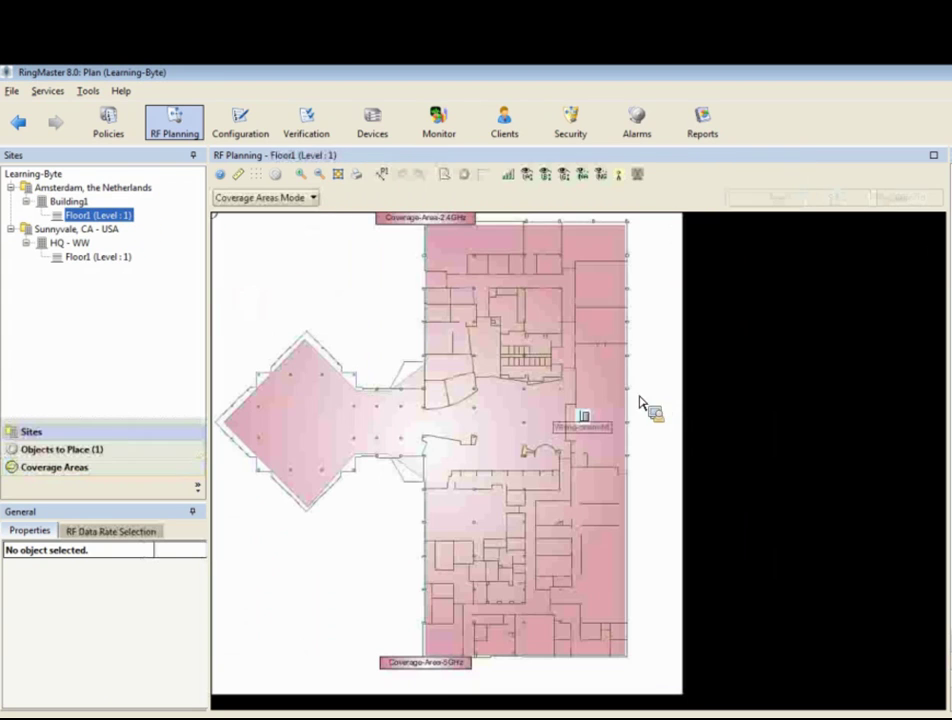
Step: Check that Wiring-closet-NL's WLC List already includes WLC2-1
{"action": "right_click", "coordinate": [588, 418]}
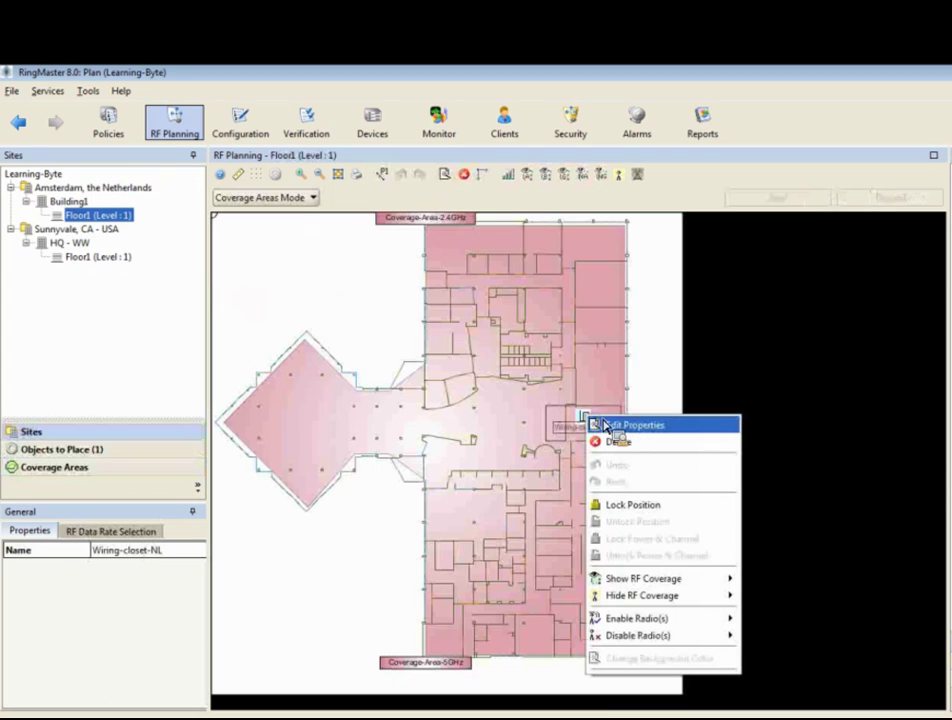
{"action": "left_click", "coordinate": [608, 426]}
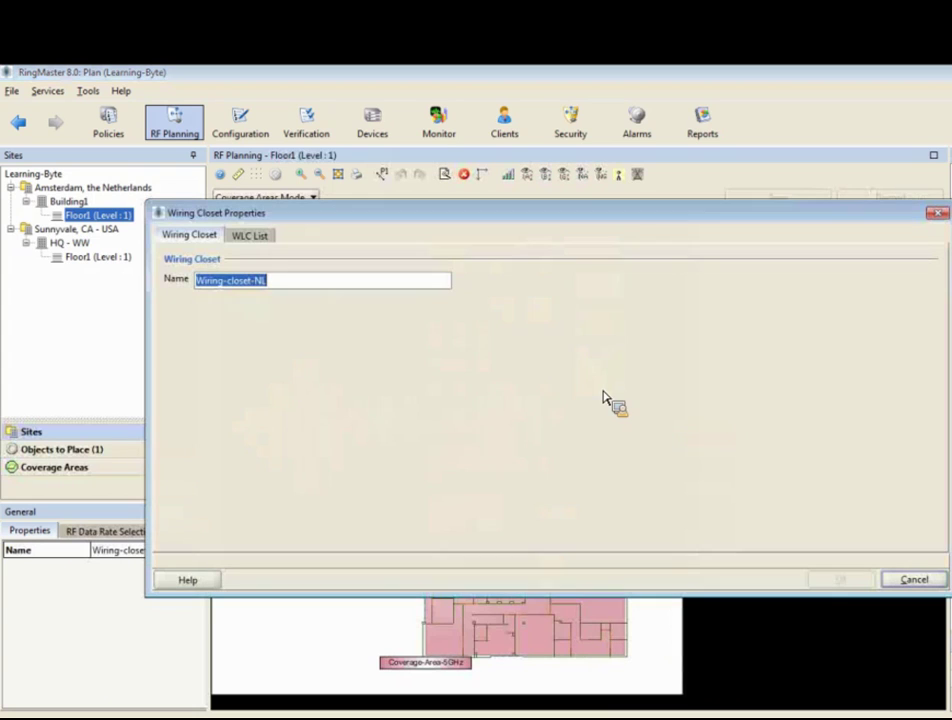
{"action": "left_click", "coordinate": [246, 236]}
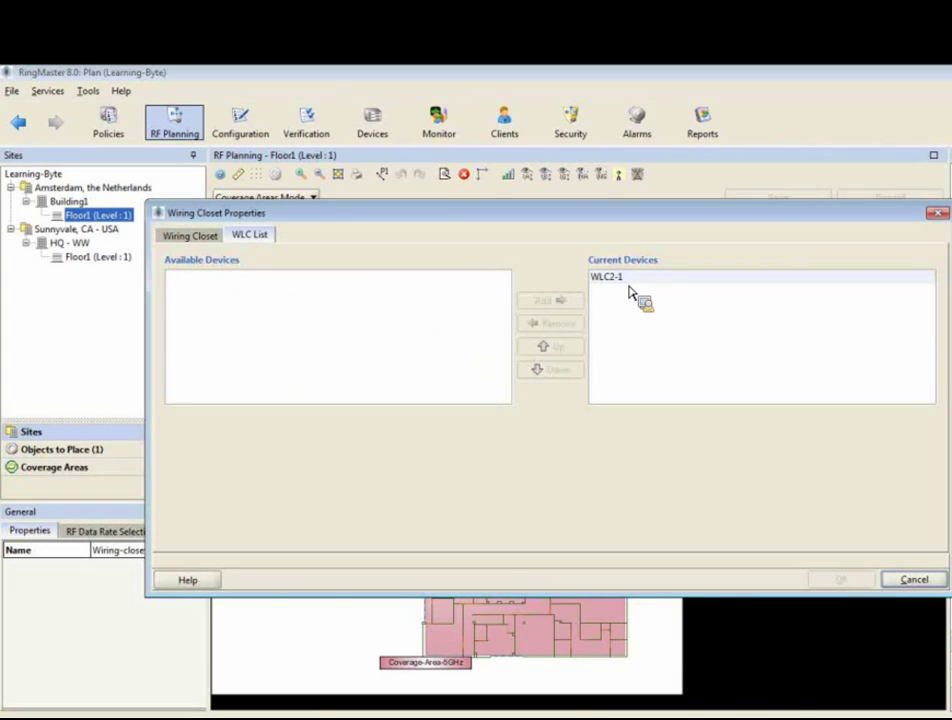
{"action": "left_click", "coordinate": [937, 215]}
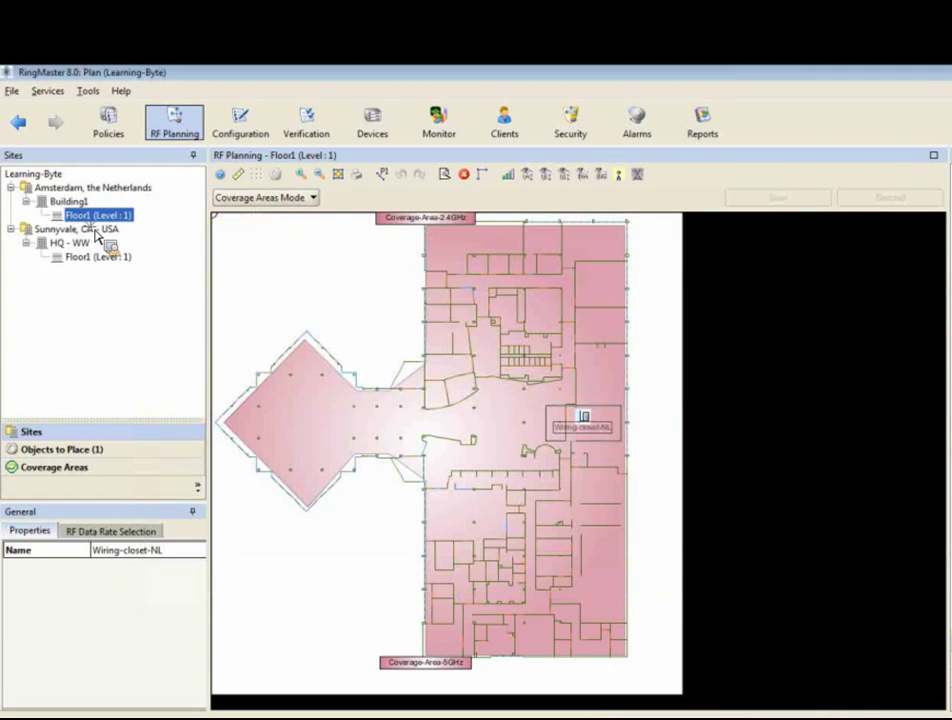
Step: Add WLC2-1 to the WLC List of Sunnyvale Floor1's Wiring-Closet and save the plan
{"action": "left_click", "coordinate": [97, 231]}
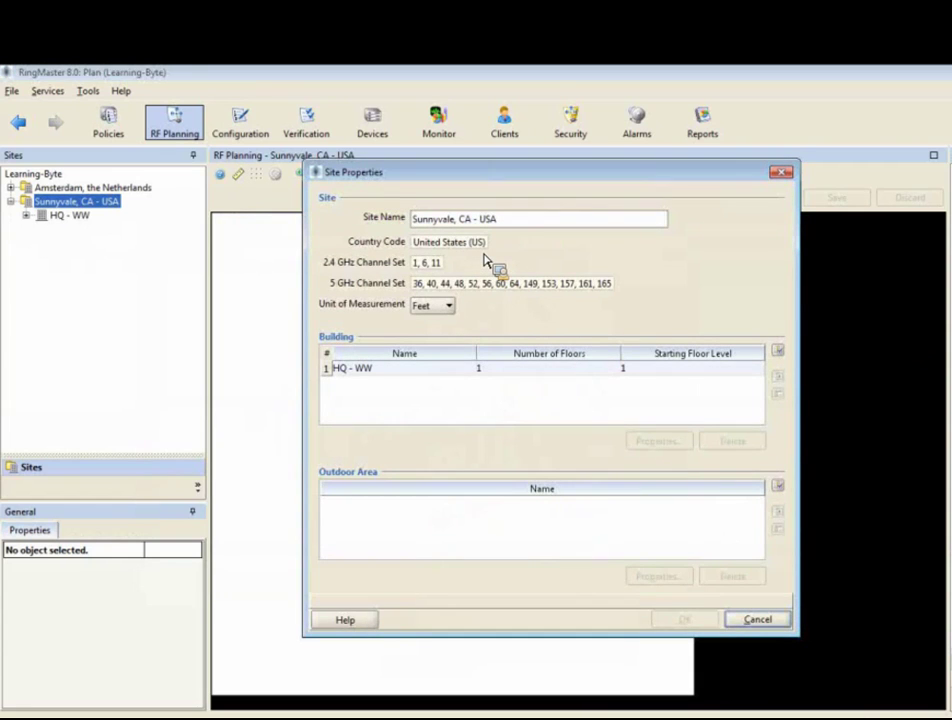
{"action": "left_click", "coordinate": [745, 622]}
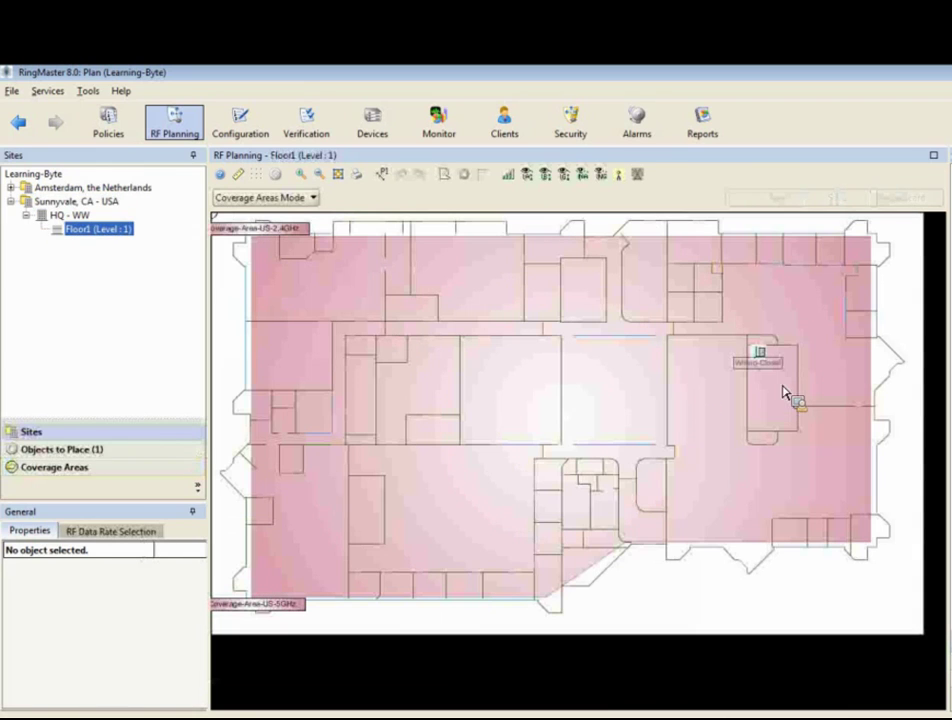
{"action": "left_click", "coordinate": [766, 356]}
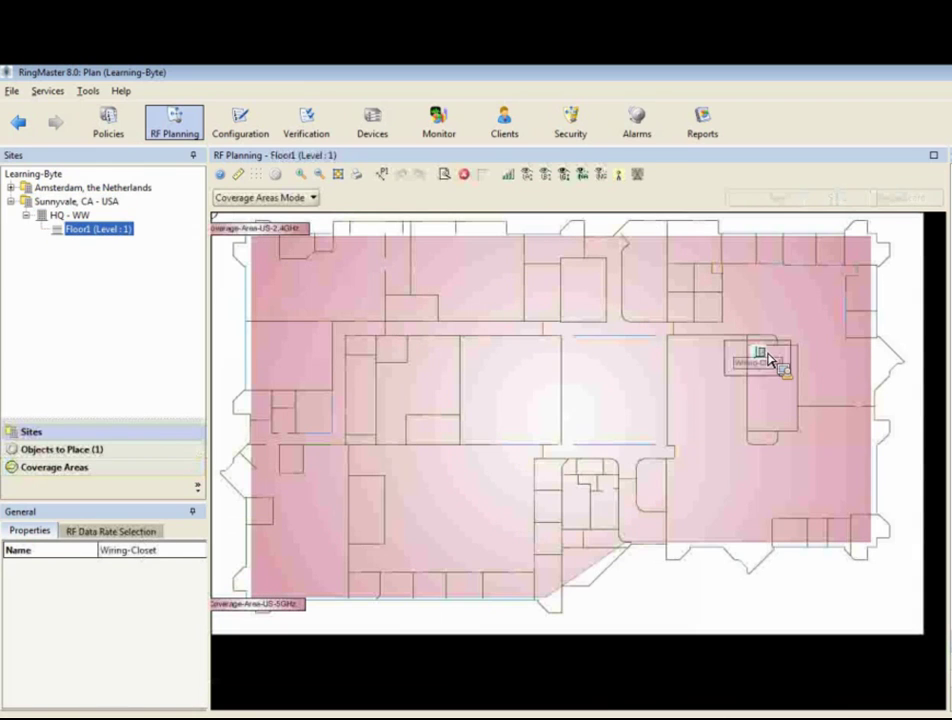
{"action": "right_click", "coordinate": [772, 360]}
{"action": "left_click", "coordinate": [792, 362]}
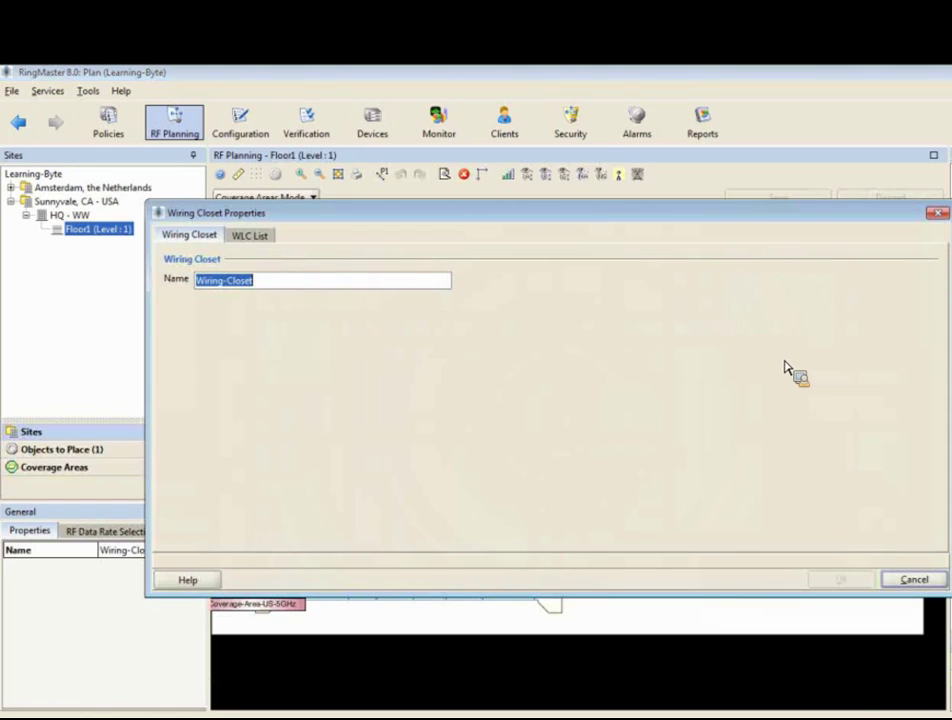
{"action": "left_click", "coordinate": [251, 236]}
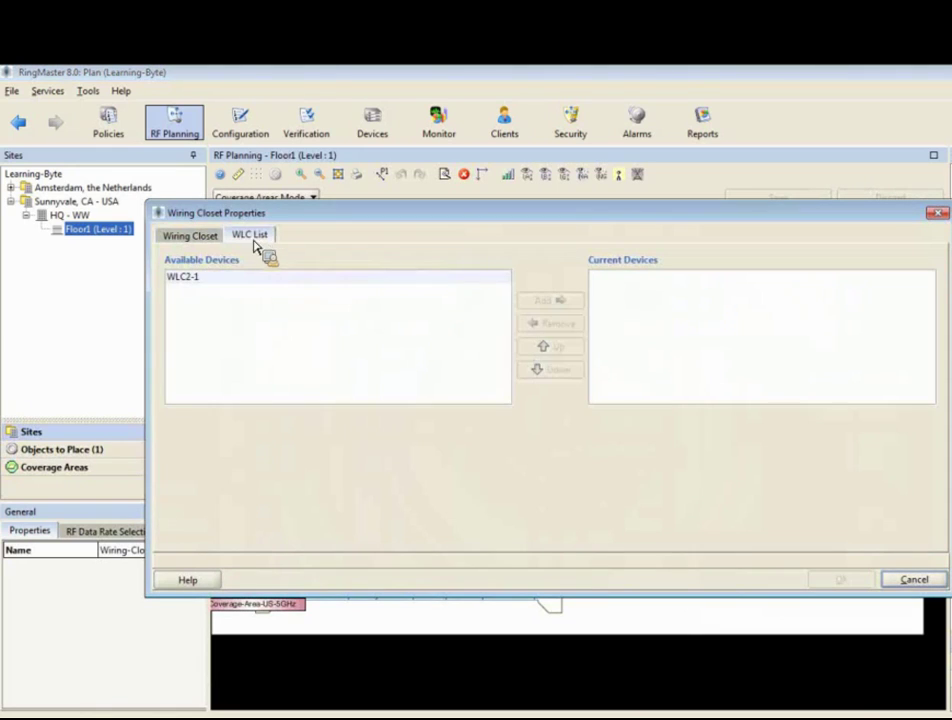
{"action": "left_click", "coordinate": [276, 275]}
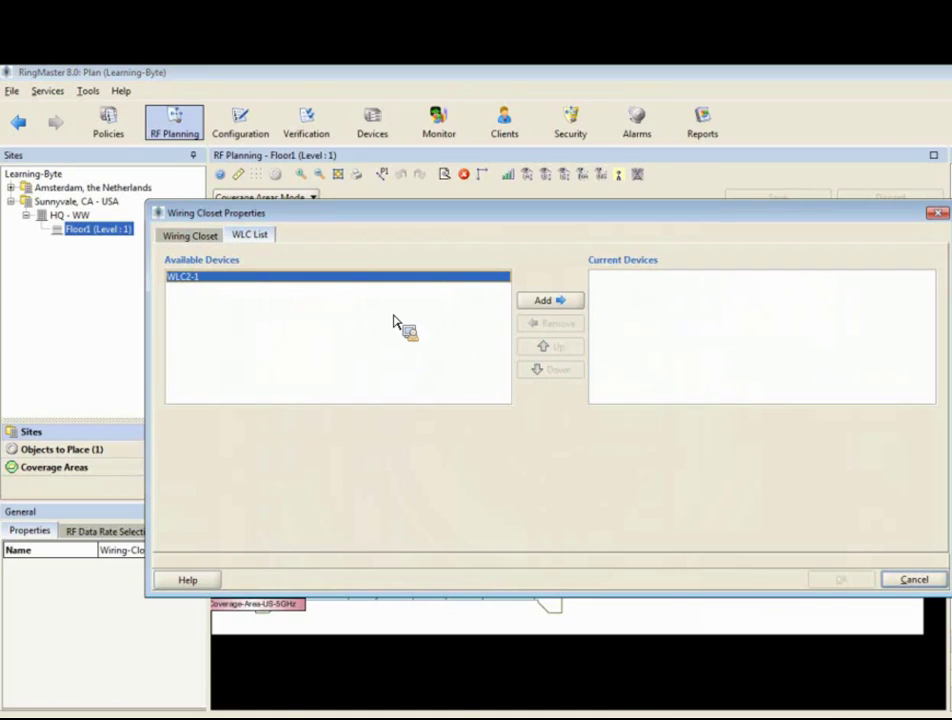
{"action": "left_click", "coordinate": [552, 300]}
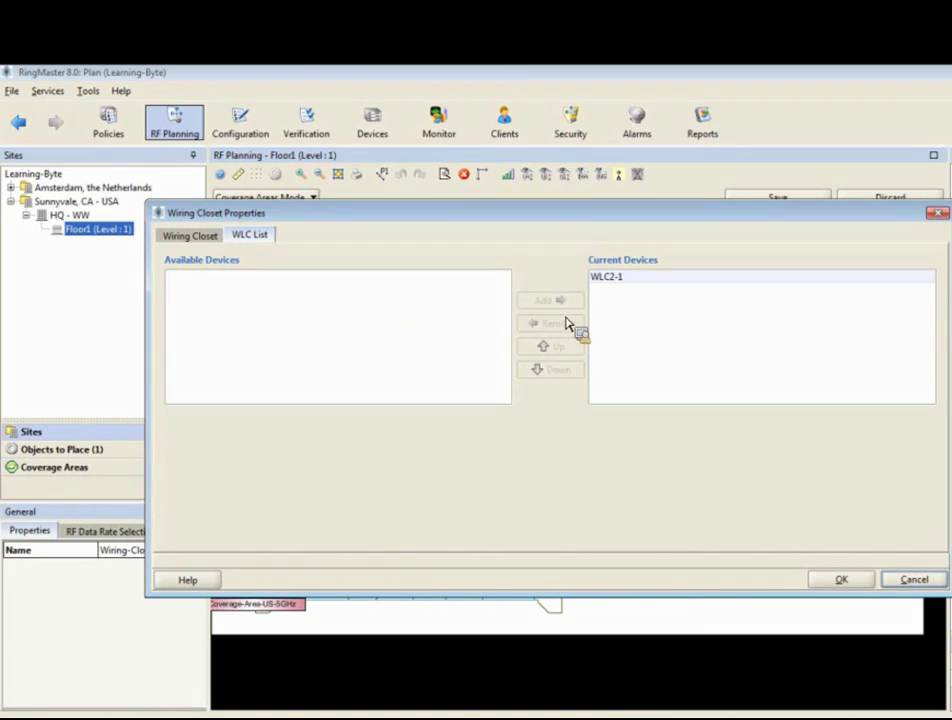
{"action": "left_click", "coordinate": [862, 586]}
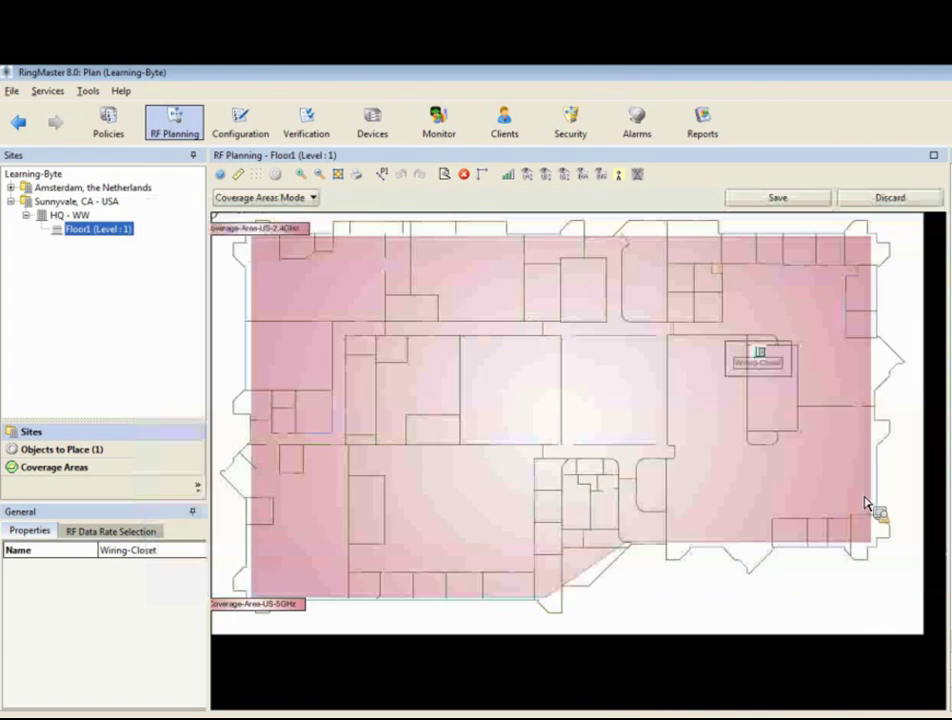
{"action": "left_click", "coordinate": [793, 197]}
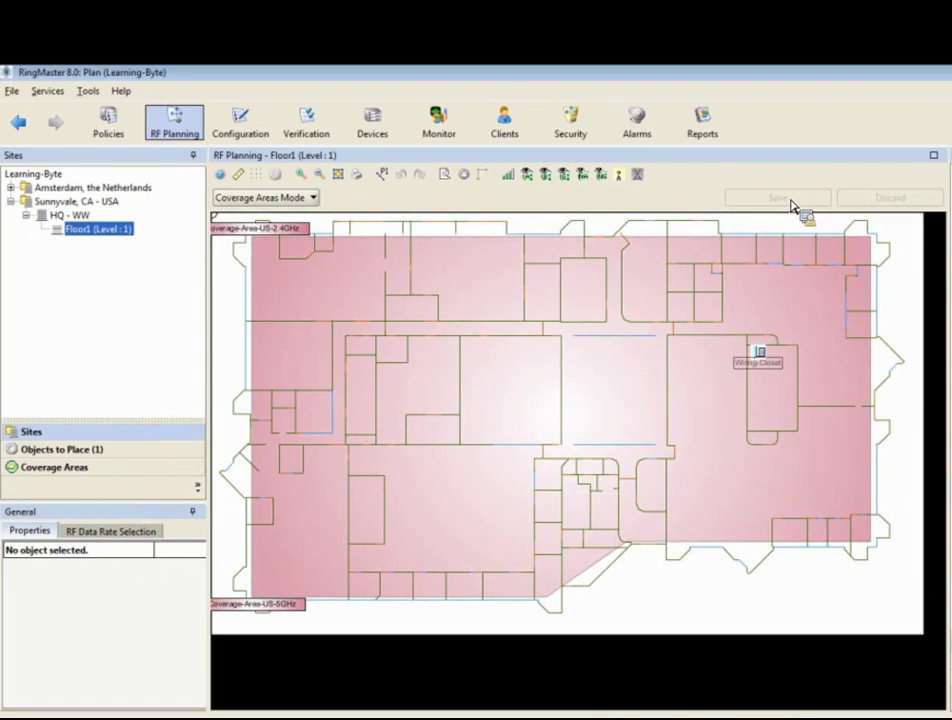
Step: Run Verification on WLC2-1 and show the WLA02 error: model not supported in United States
{"action": "left_click", "coordinate": [256, 137]}
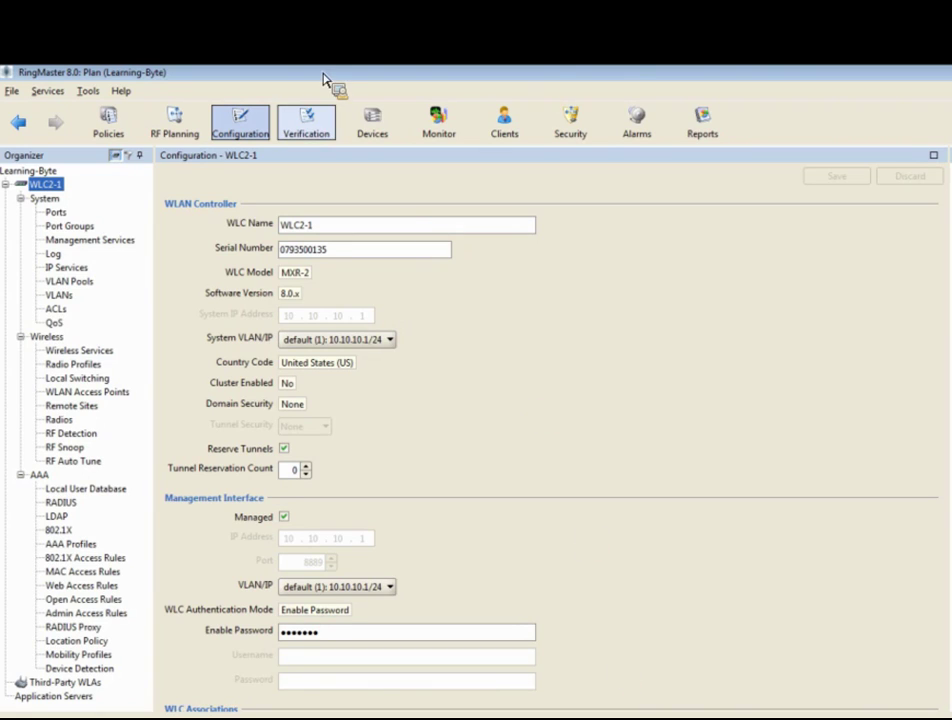
{"action": "left_click", "coordinate": [307, 128]}
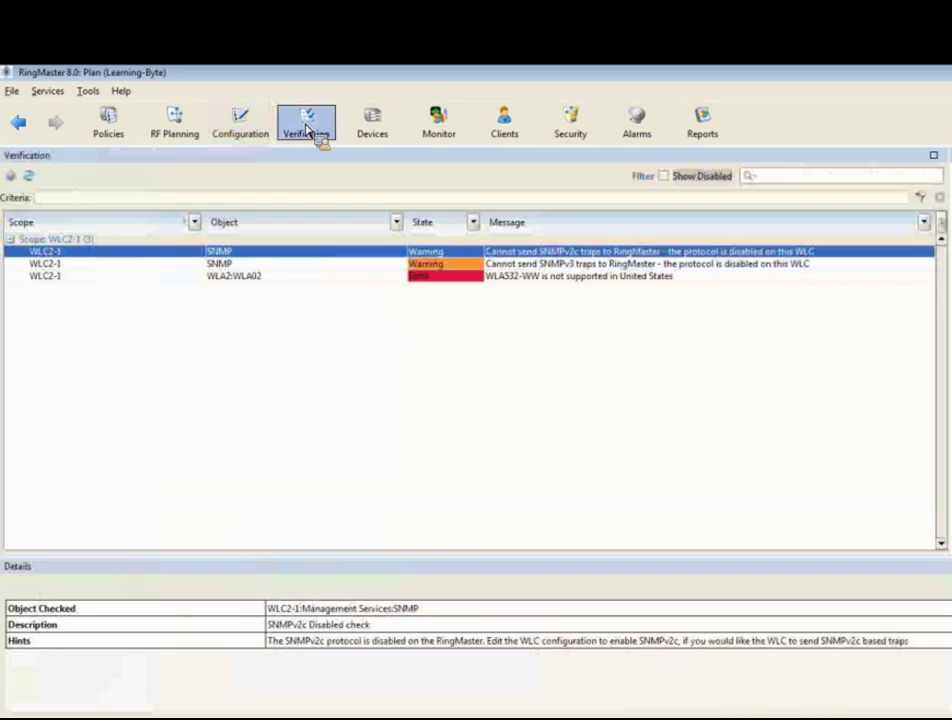
{"action": "left_click", "coordinate": [389, 275]}
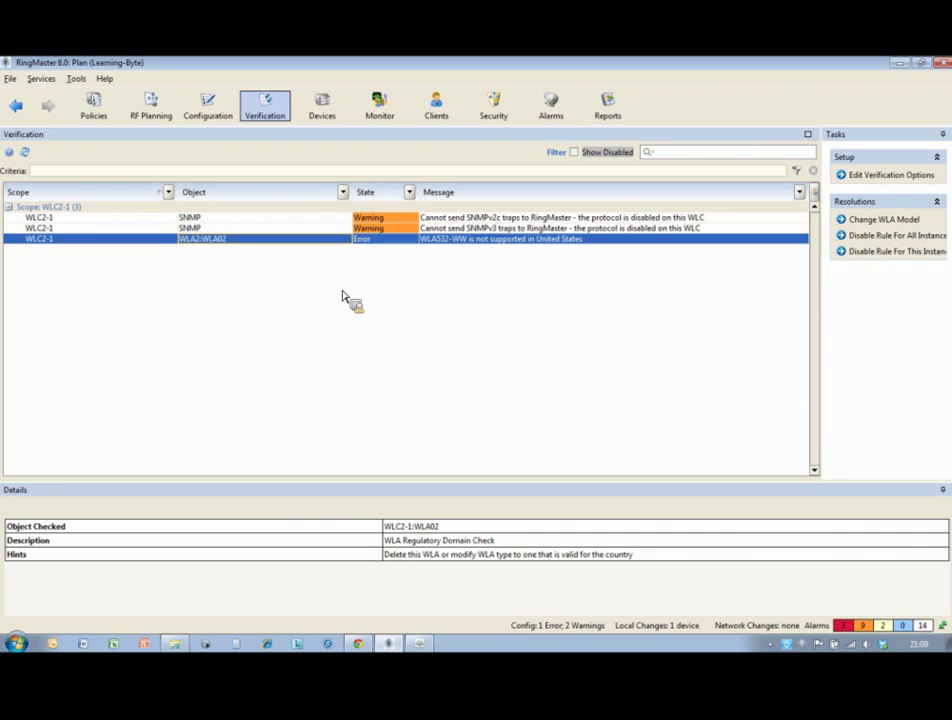
Step: Place WLA02 from Objects to Place into Amsterdam Floor1's left diamond wing and save
{"action": "left_click", "coordinate": [150, 107]}
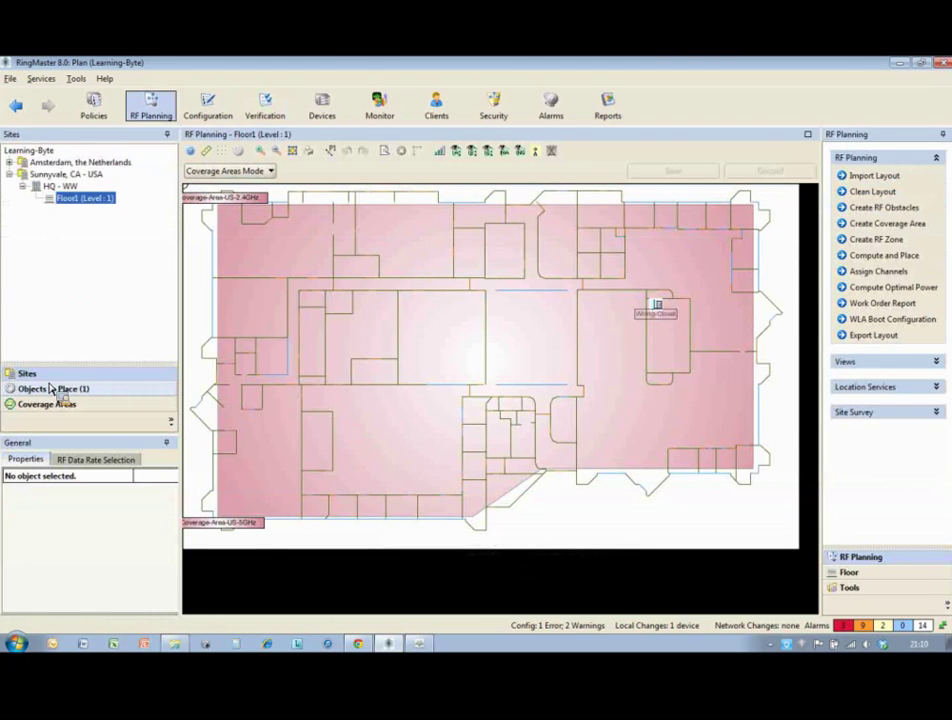
{"action": "mouse_move", "coordinate": [57, 389]}
{"action": "left_mouse_down"}
{"action": "mouse_move", "coordinate": [57, 406]}
{"action": "mouse_move", "coordinate": [55, 392]}
{"action": "left_mouse_up"}
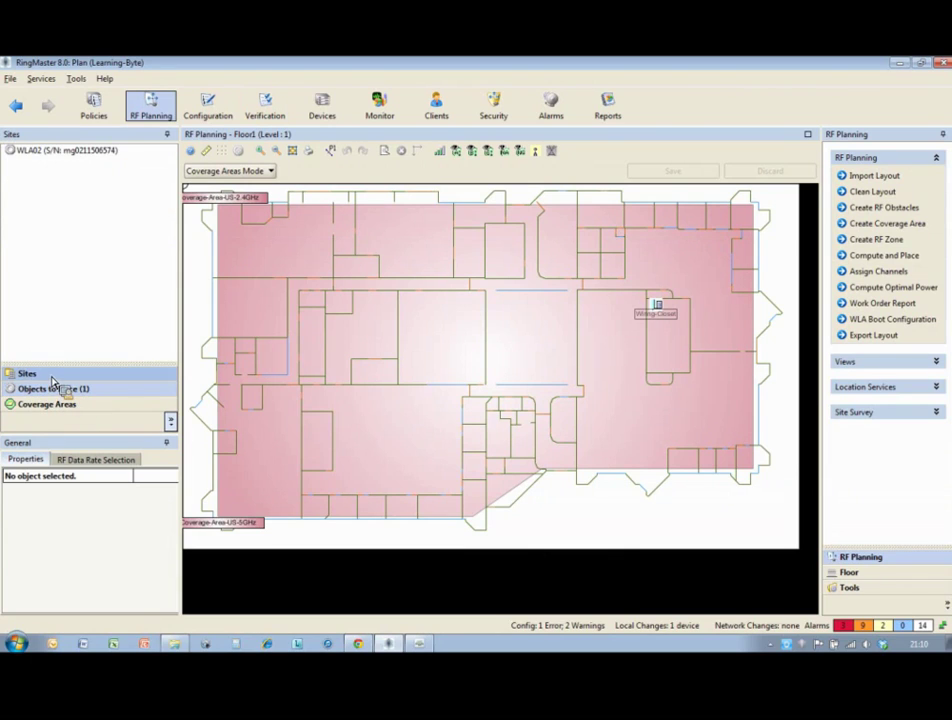
{"action": "left_click", "coordinate": [50, 376]}
{"action": "left_click", "coordinate": [8, 162]}
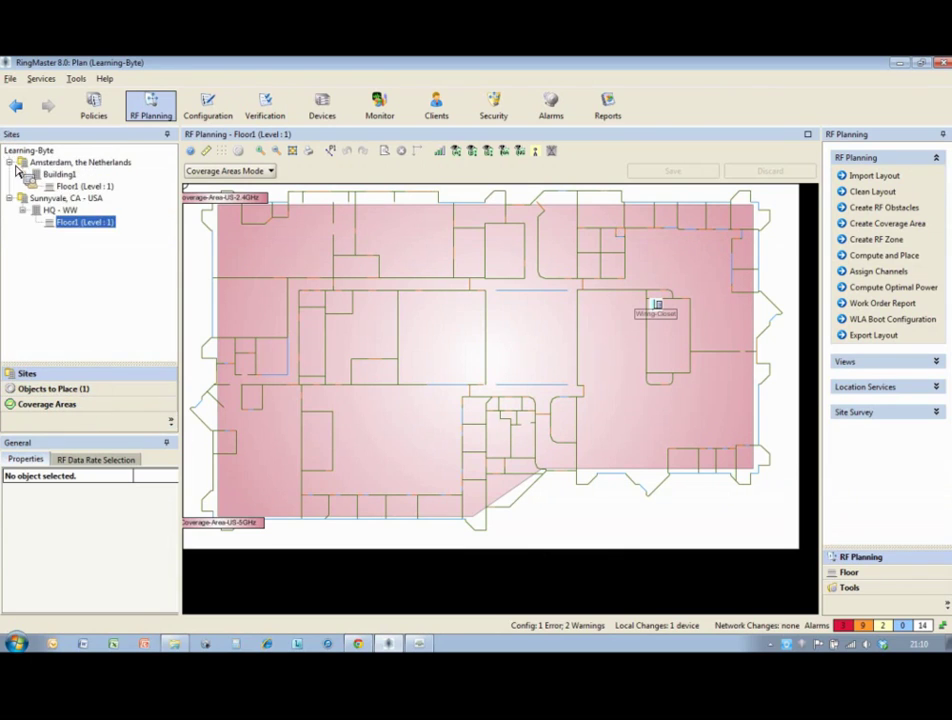
{"action": "left_click", "coordinate": [22, 174]}
{"action": "left_click", "coordinate": [70, 187]}
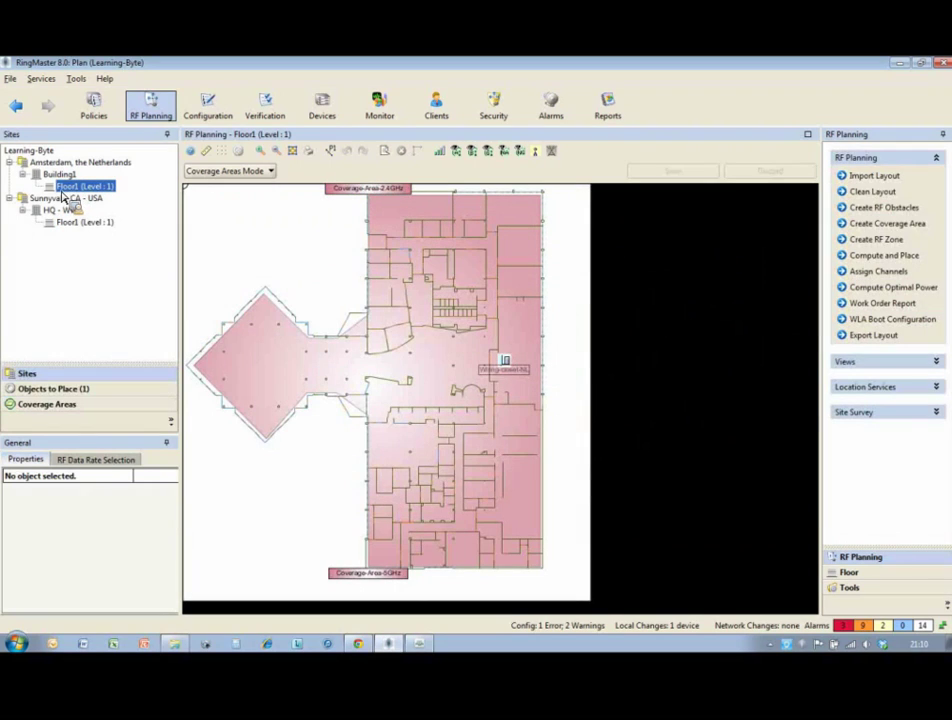
{"action": "left_click", "coordinate": [83, 390]}
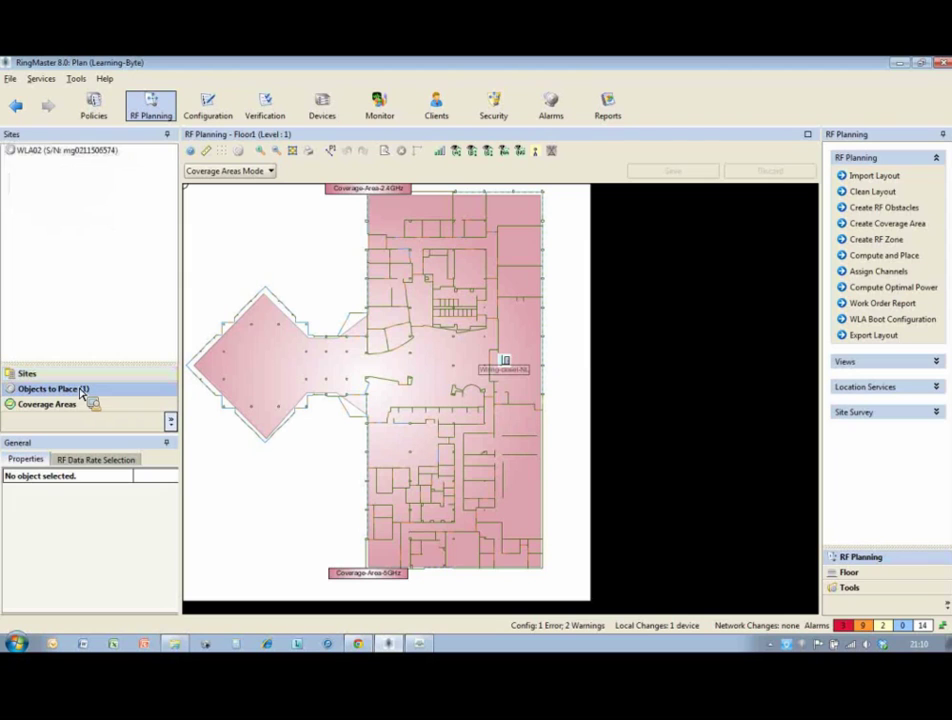
{"action": "left_click_drag", "start_coordinate": [60, 153], "coordinate": [268, 367]}
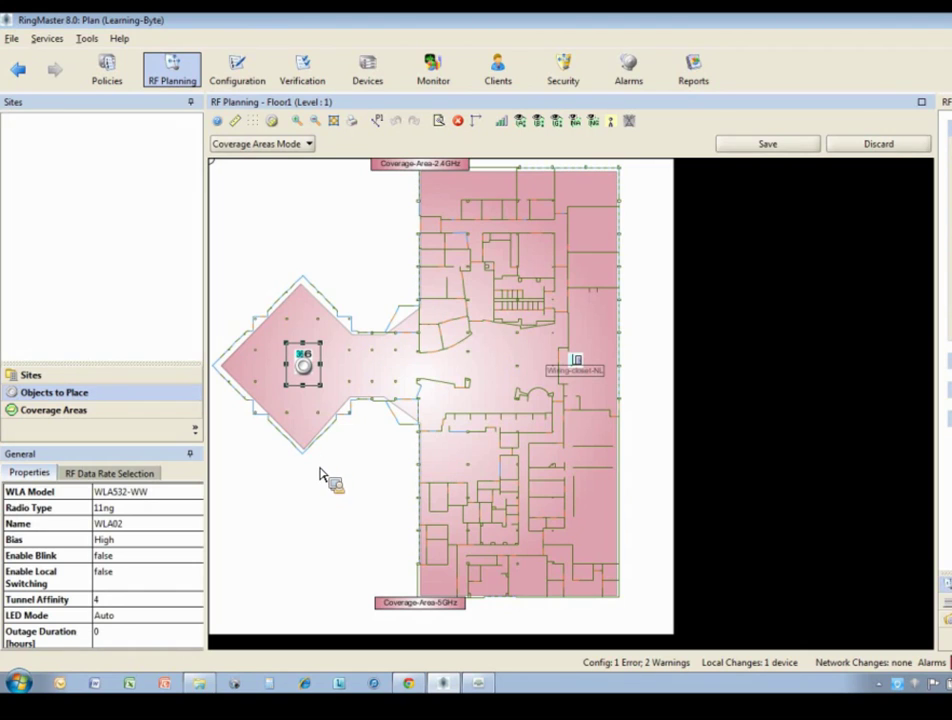
{"action": "left_click", "coordinate": [800, 148]}
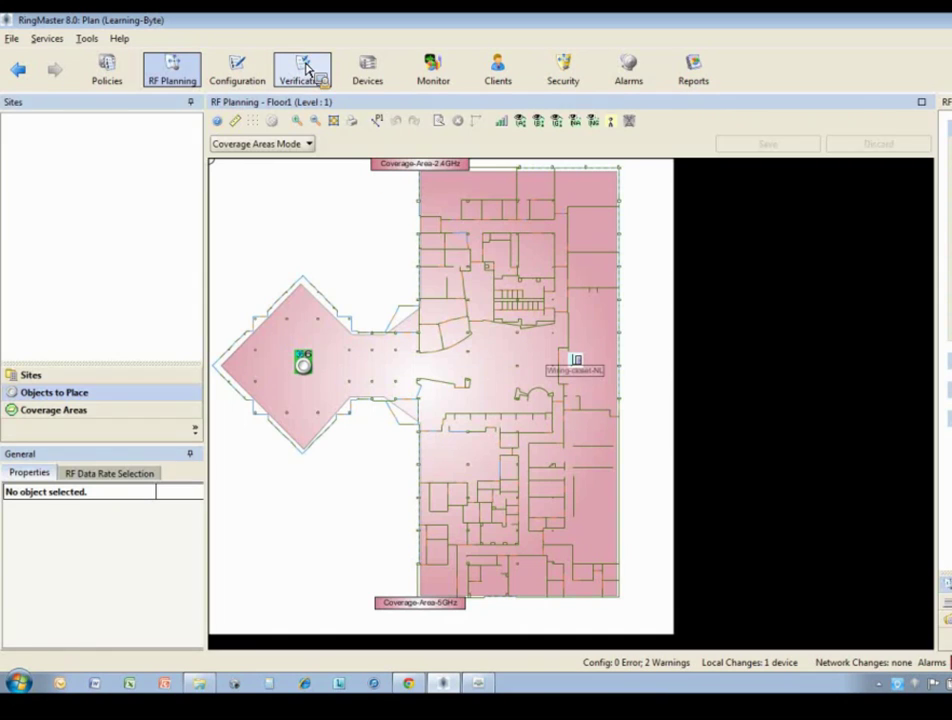
Step: Check the two SNMP trap warnings in Verification, then list the managed controllers
{"action": "left_click", "coordinate": [305, 72]}
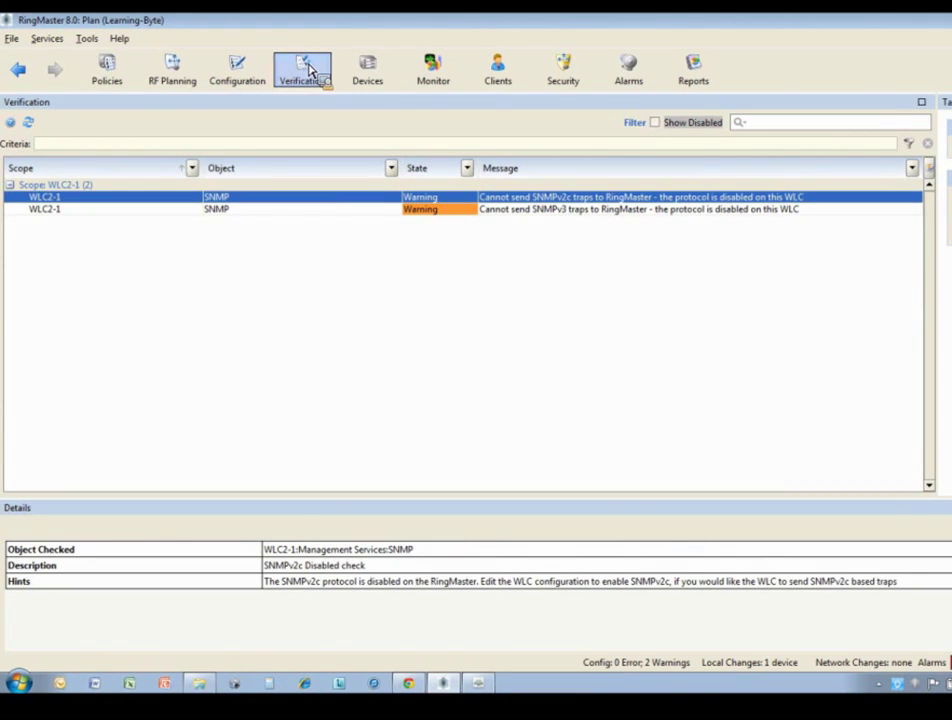
{"action": "left_click", "coordinate": [374, 75]}
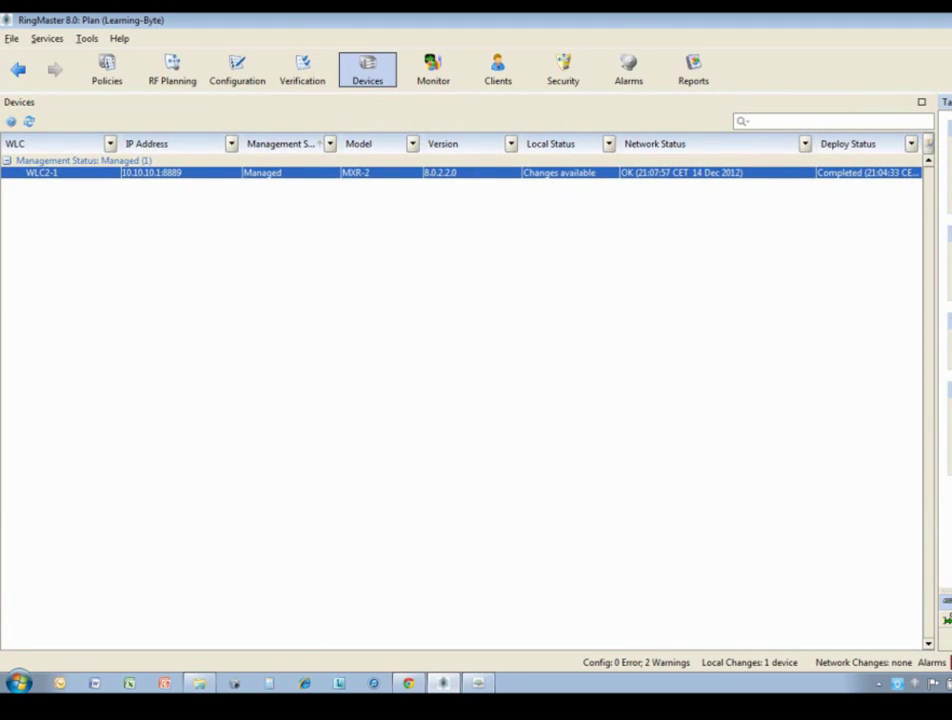
Step: Review WLC2-1's pending country-code change from Netherlands to United States
{"action": "left_click", "coordinate": [945, 195]}
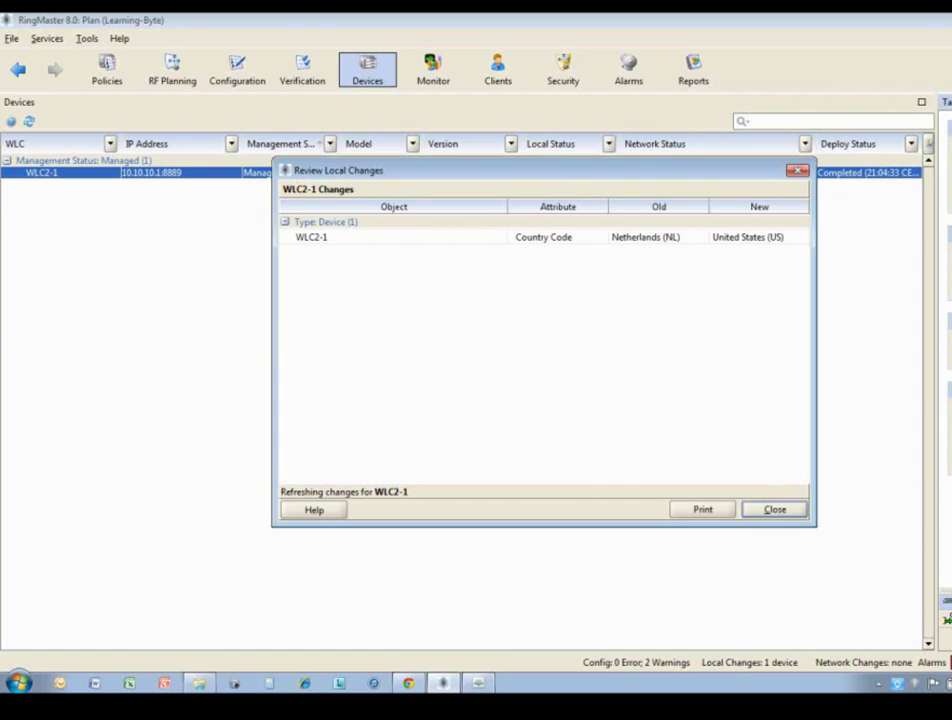
{"action": "left_click", "coordinate": [799, 517]}
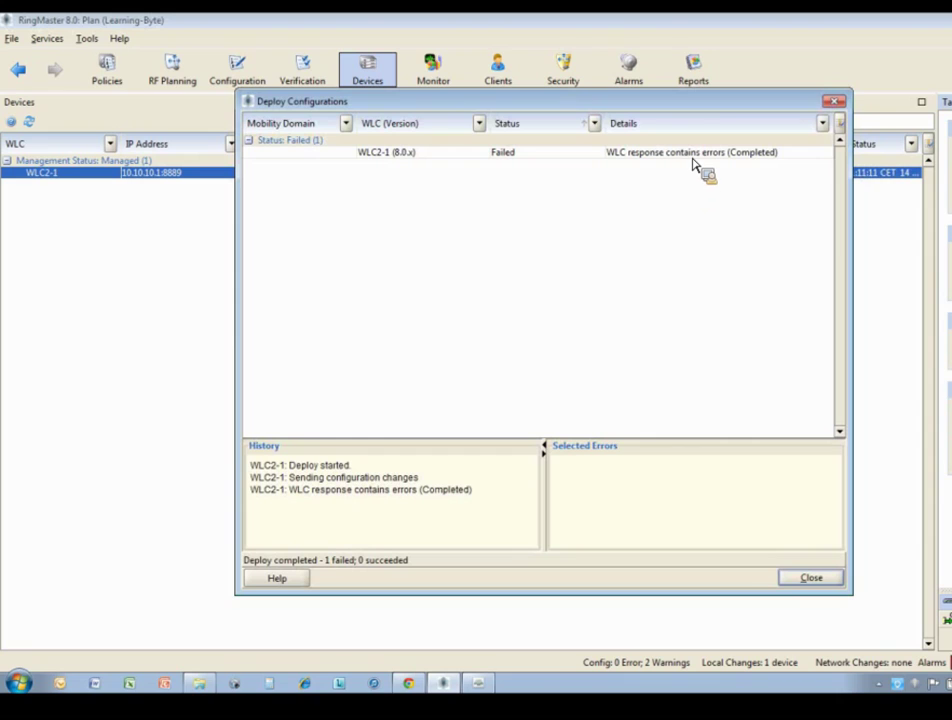
Step: Read the failed WLC2-1 deployment error (radio not allowed in regulatory domain) and close the results
{"action": "left_click", "coordinate": [693, 158]}
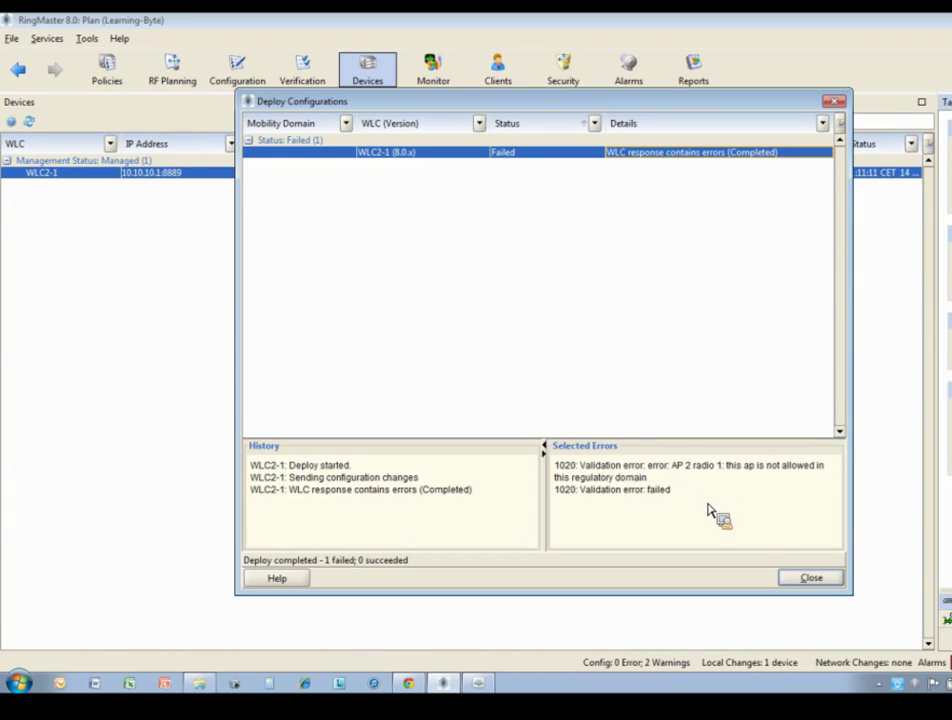
{"action": "left_click", "coordinate": [809, 580]}
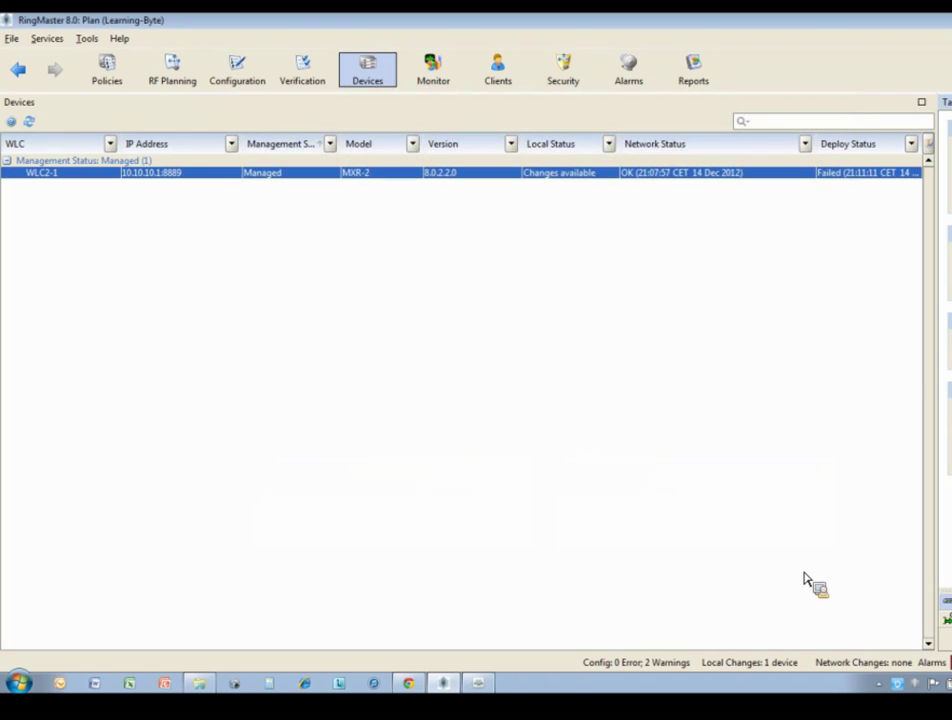
Step: Show WLA02's Radios settings, keeping Radio1 on channel 6 and Radio2 on 36
{"action": "left_click", "coordinate": [233, 74]}
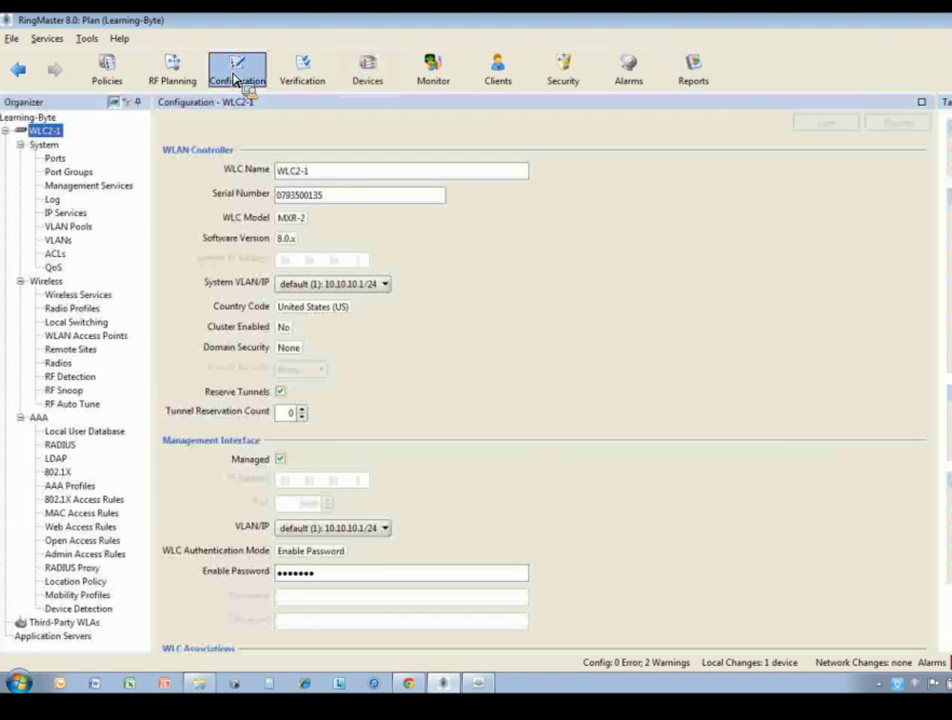
{"action": "left_click", "coordinate": [58, 364]}
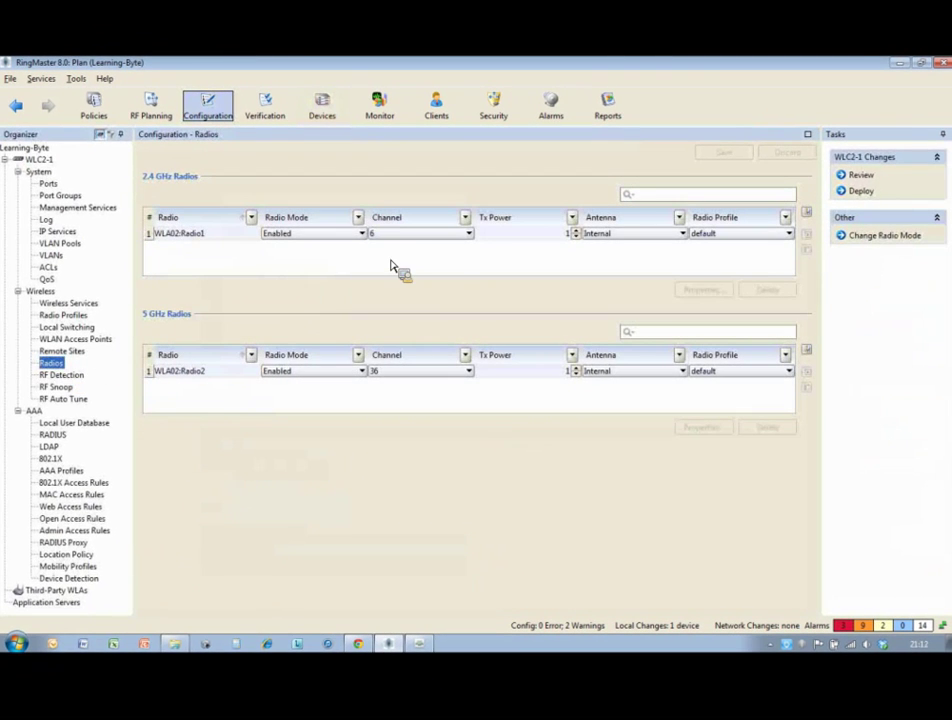
{"action": "left_click", "coordinate": [403, 234]}
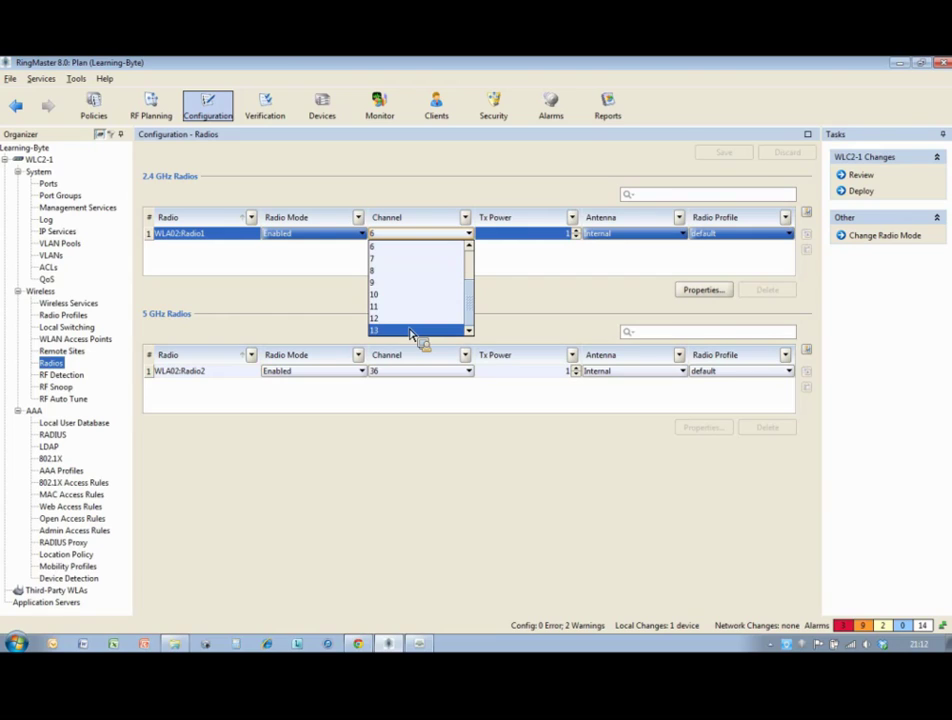
{"action": "left_click", "coordinate": [341, 303]}
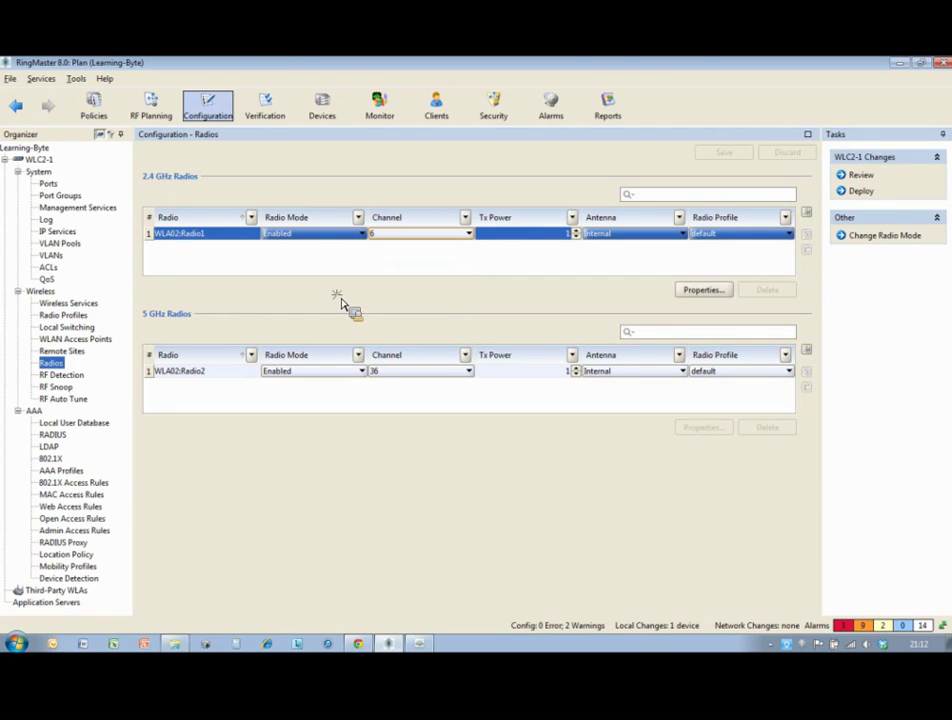
Step: Launch the Create Remote Site wizard from WLC2-1's Remote Sites
{"action": "left_click", "coordinate": [81, 357]}
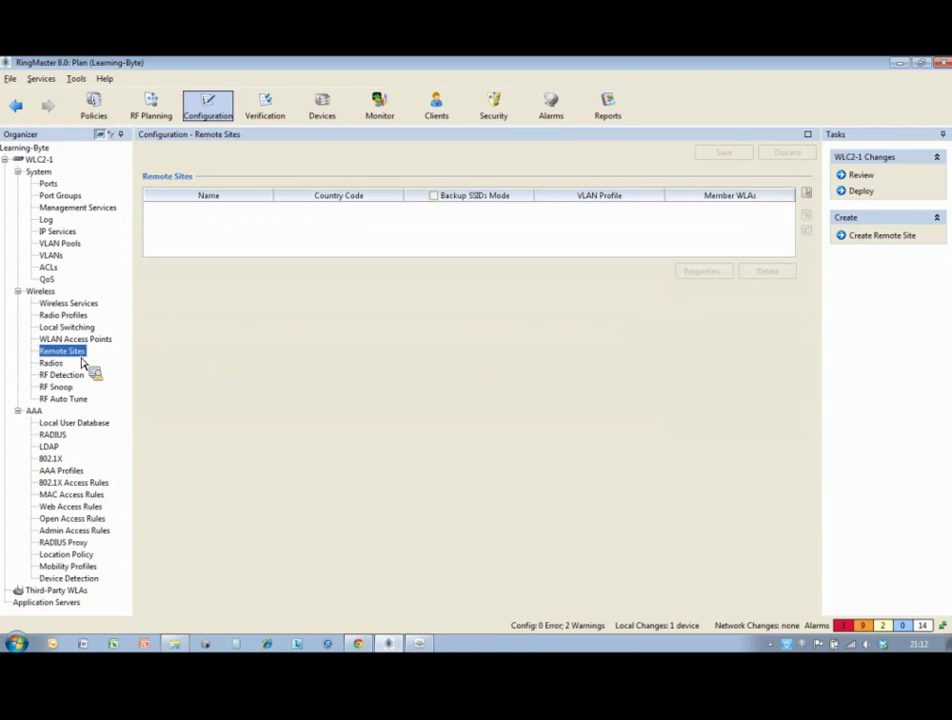
{"action": "left_click", "coordinate": [912, 240]}
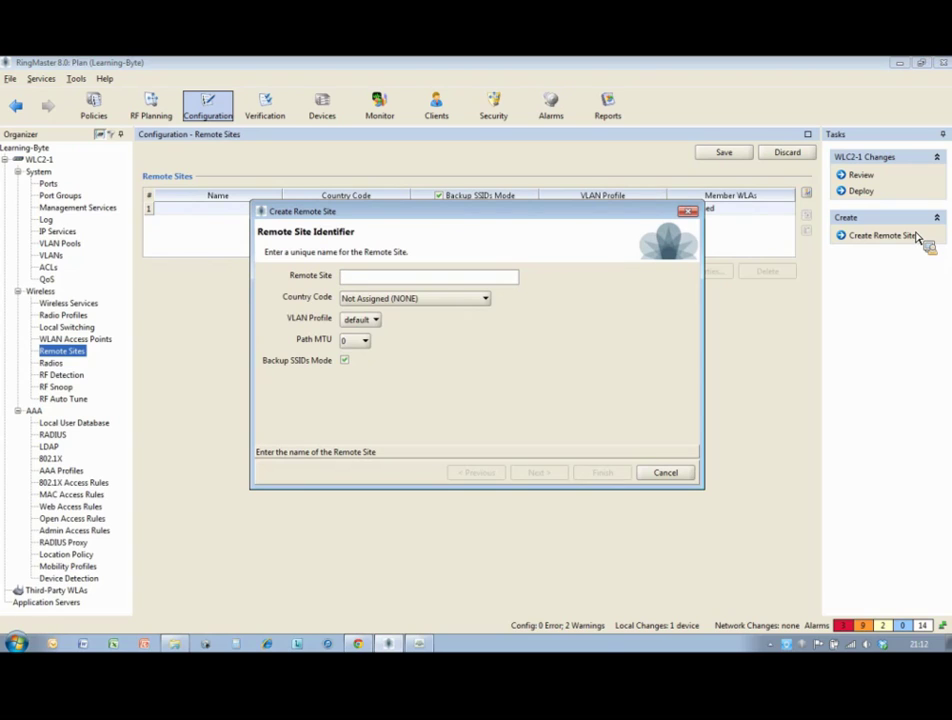
Step: Name the remote site Amsterdam-NL, choose country Netherlands (NL), and turn off Backup SSIDs Mode
{"action": "type", "text": "Amsterda"}
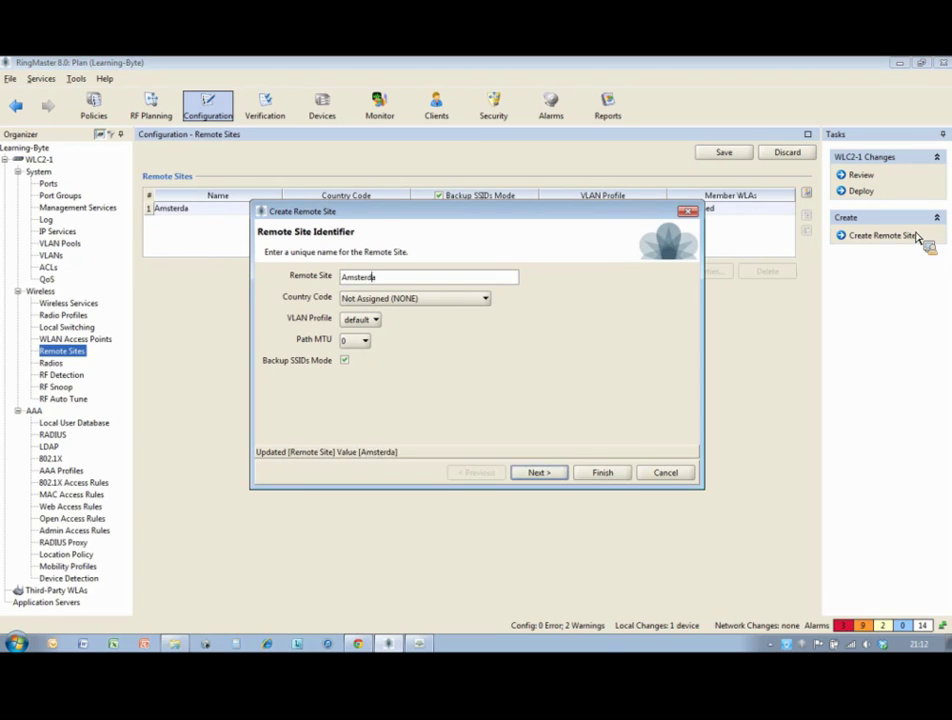
{"action": "type", "text": "m-NL"}
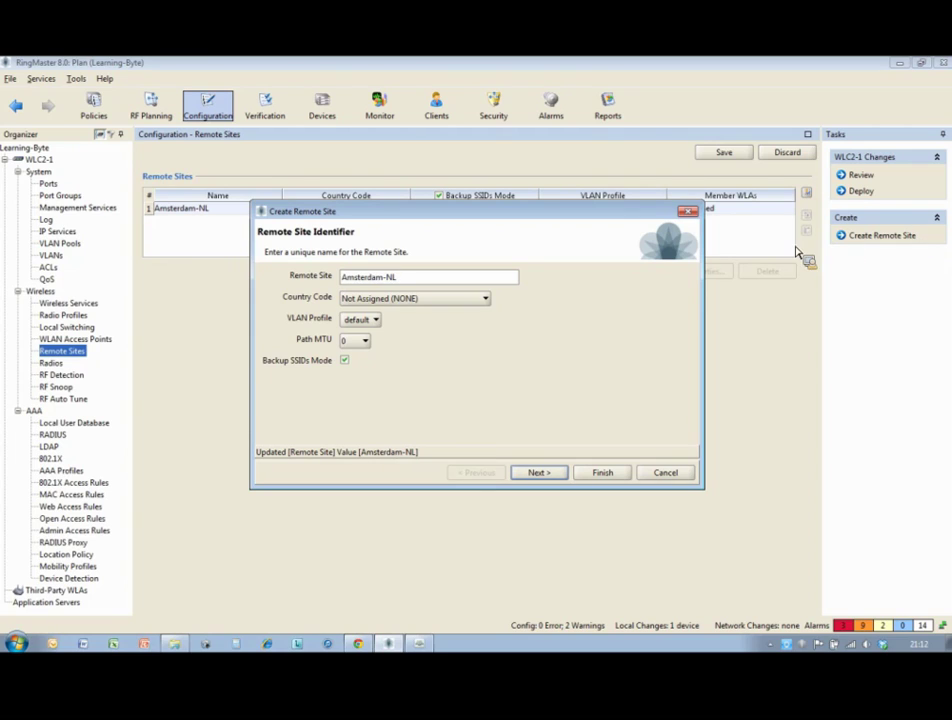
{"action": "left_click", "coordinate": [408, 299]}
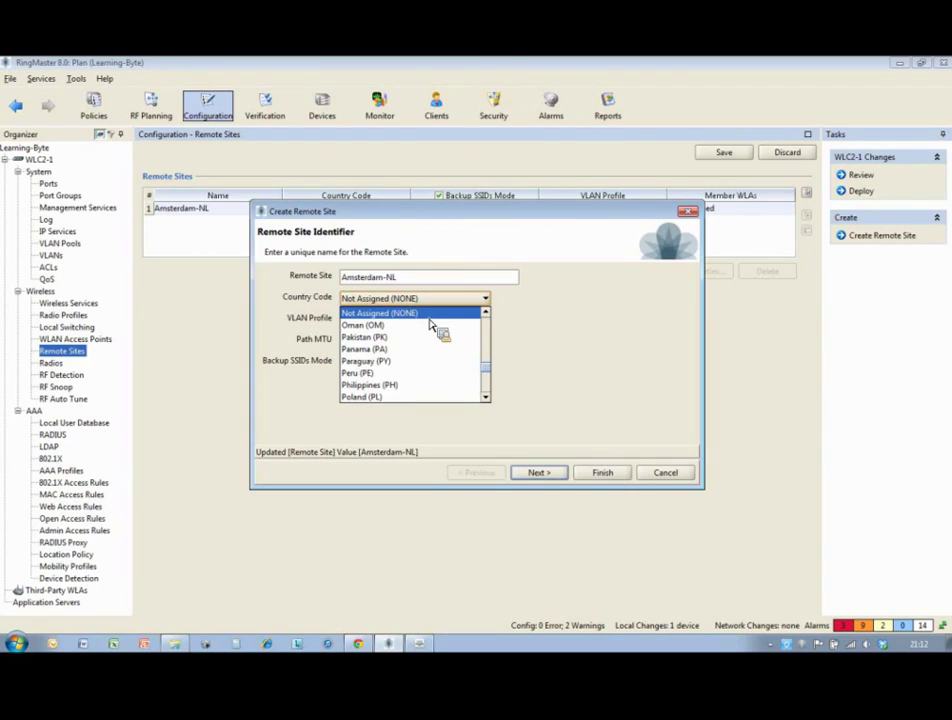
{"action": "left_click", "coordinate": [487, 326]}
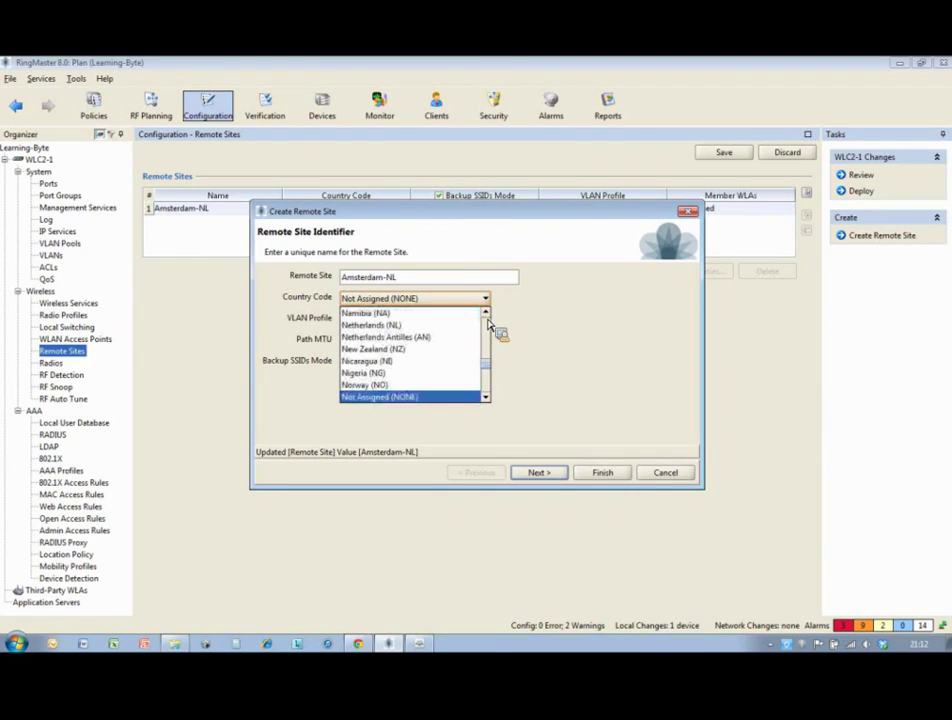
{"action": "left_click", "coordinate": [443, 334]}
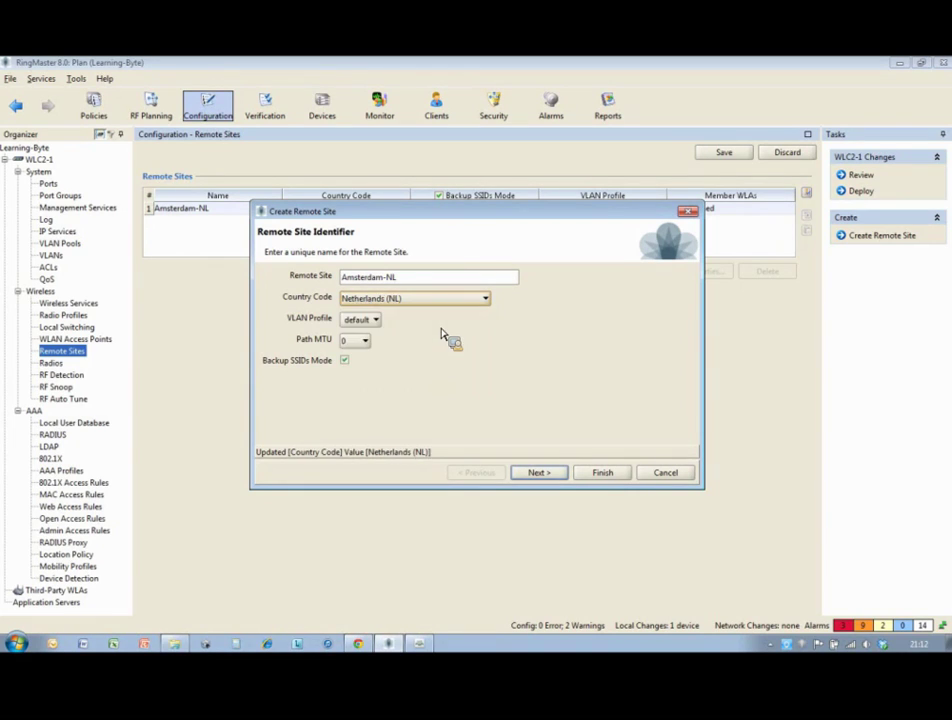
{"action": "left_click", "coordinate": [347, 363]}
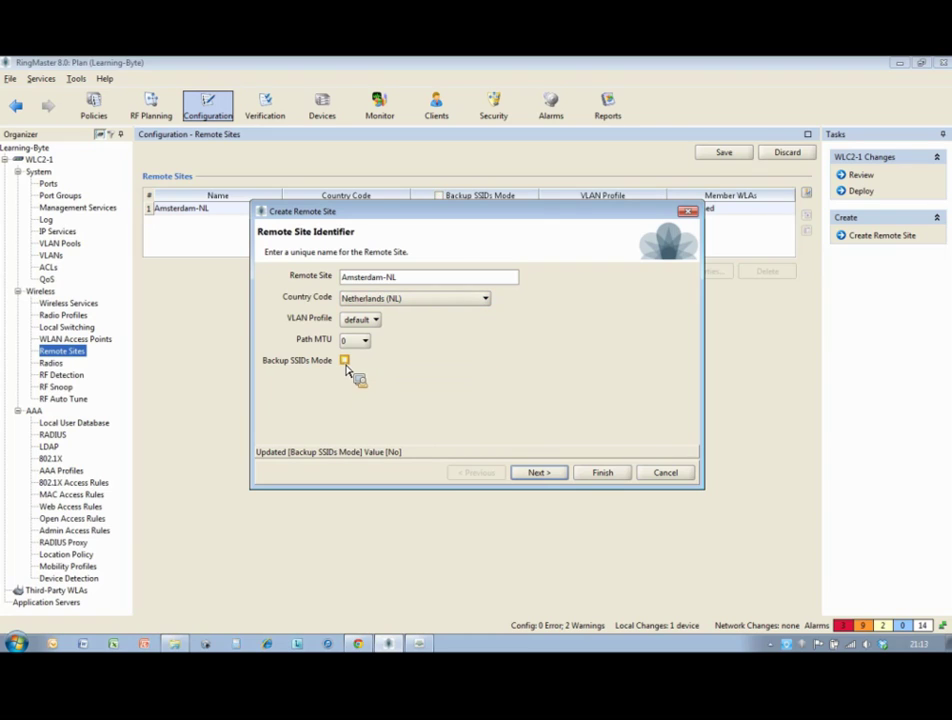
{"action": "left_click", "coordinate": [529, 476]}
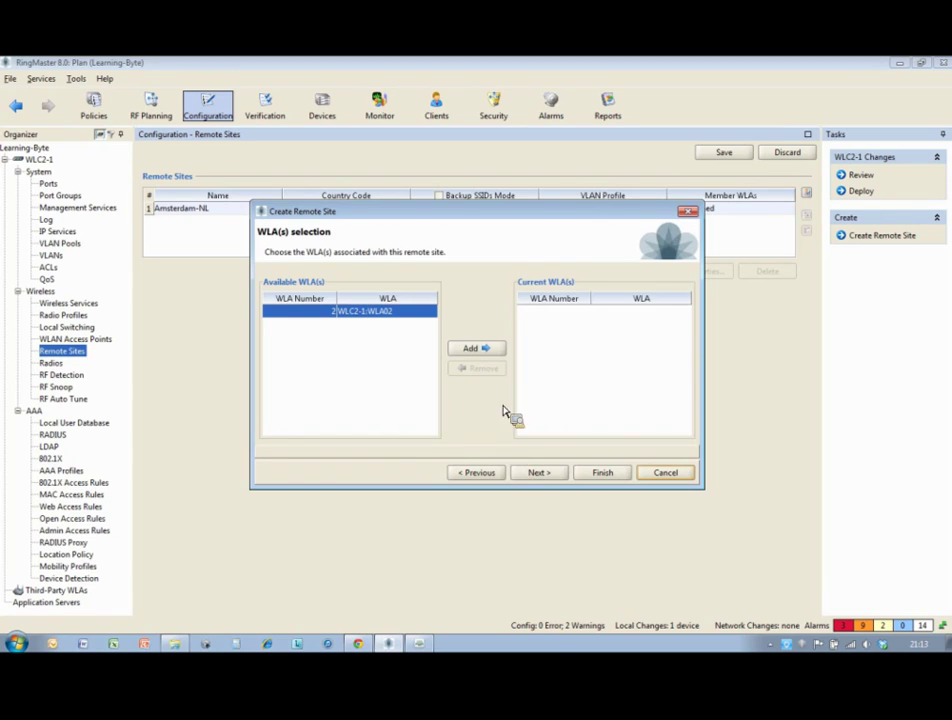
Step: Add WLC2-1:WLA02 as the site's member, disable intrusion detection logging, and finish the wizard
{"action": "left_click", "coordinate": [497, 351]}
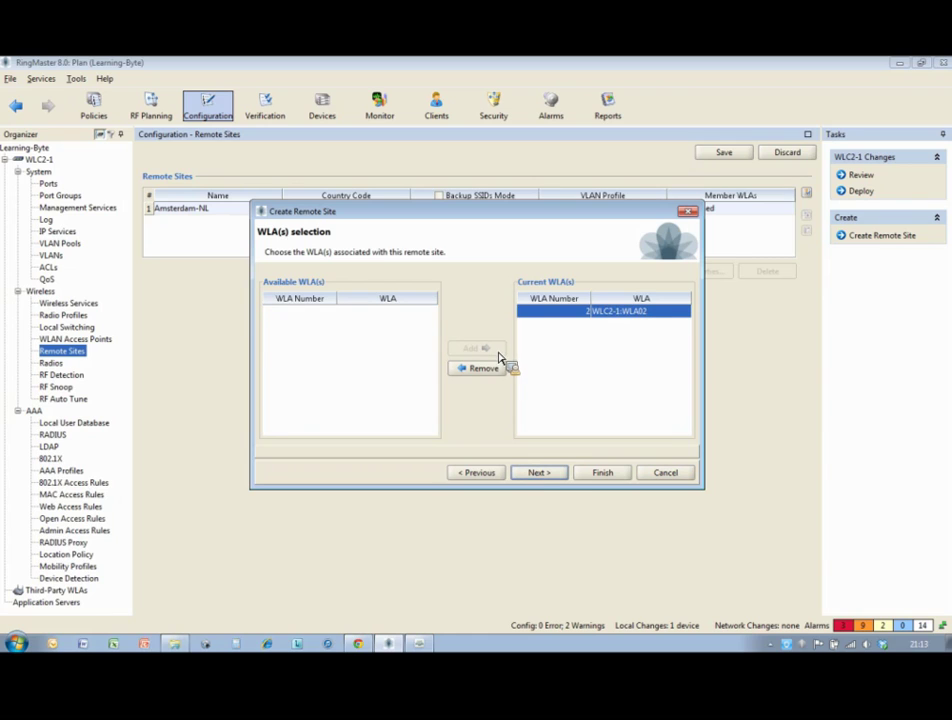
{"action": "left_click", "coordinate": [533, 482]}
{"action": "left_click", "coordinate": [337, 276]}
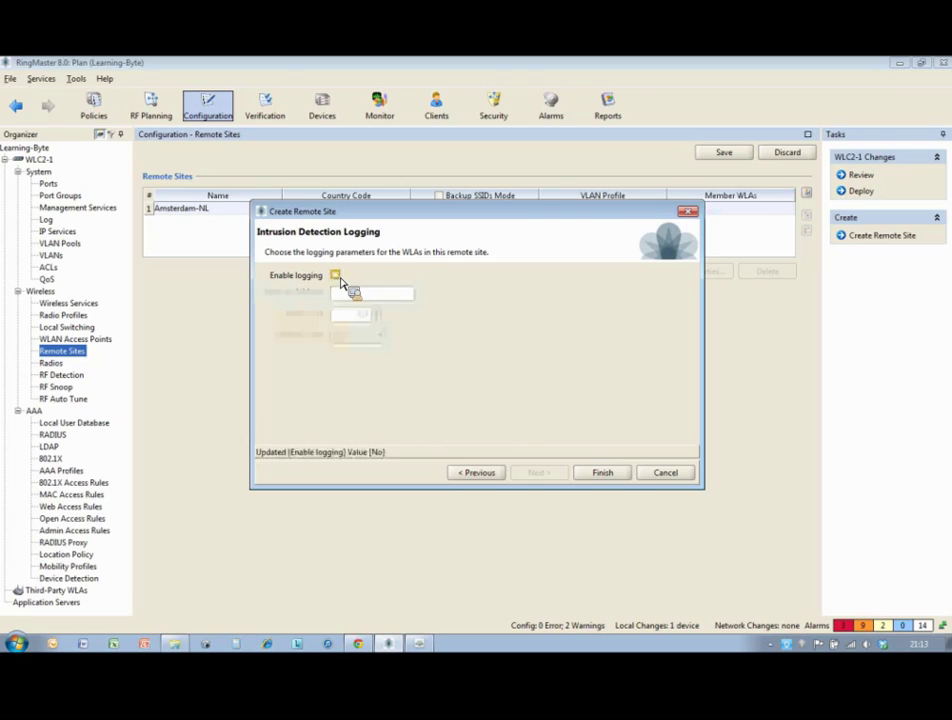
{"action": "left_click", "coordinate": [600, 478]}
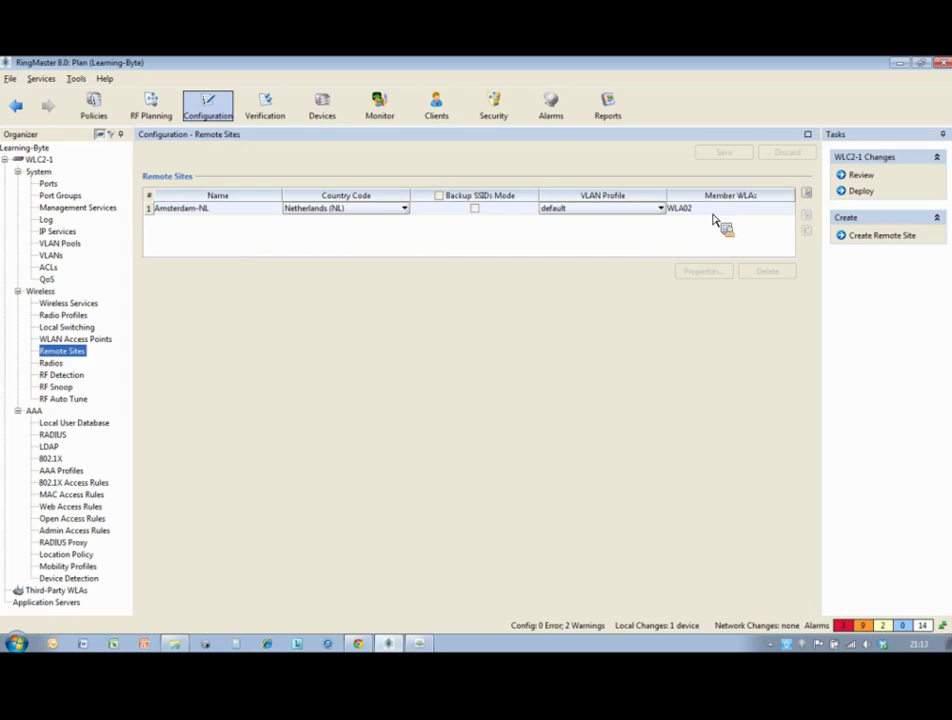
{"action": "left_click", "coordinate": [96, 341]}
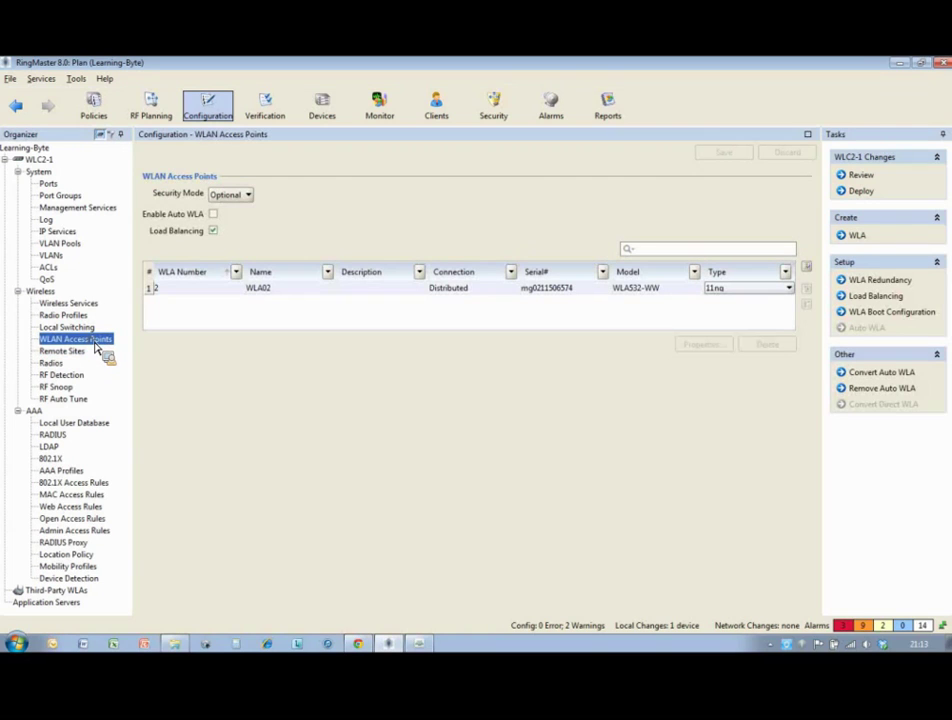
{"action": "left_click", "coordinate": [175, 300]}
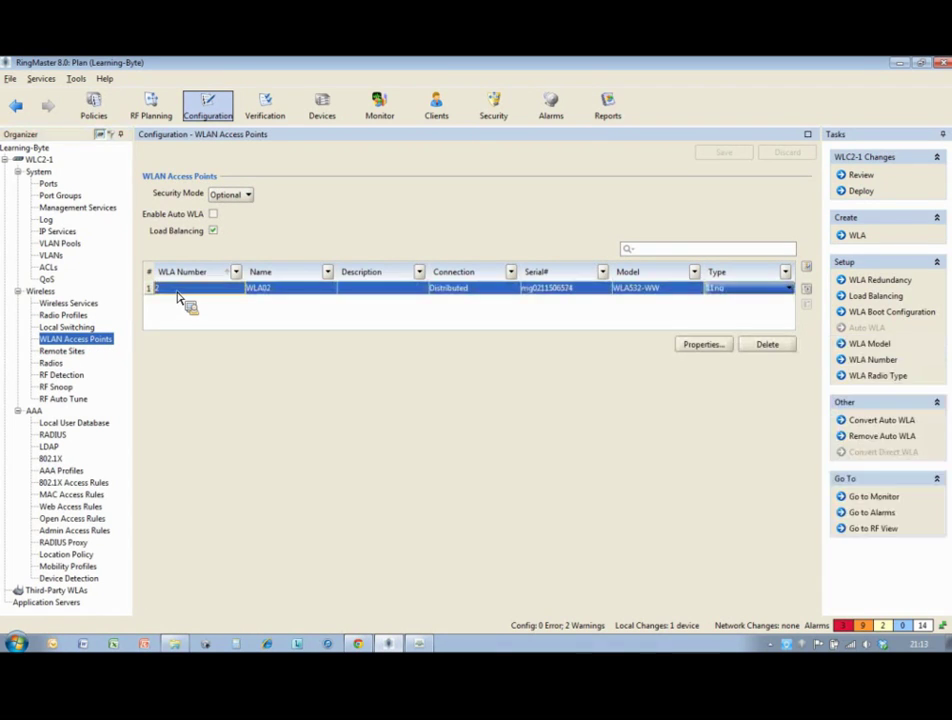
{"action": "left_click", "coordinate": [700, 344]}
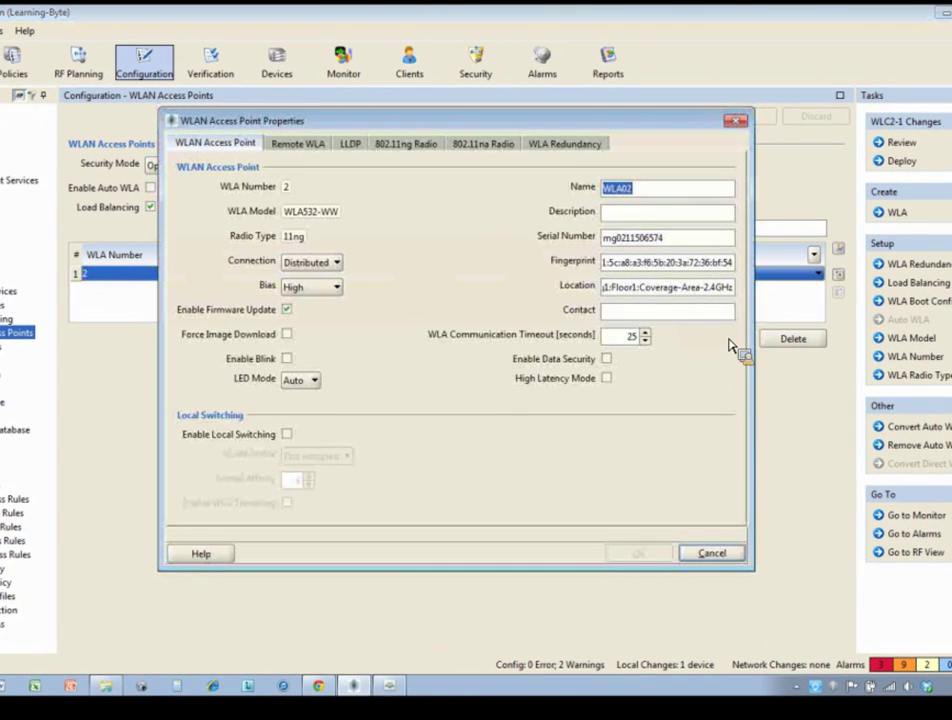
{"action": "left_click", "coordinate": [304, 148]}
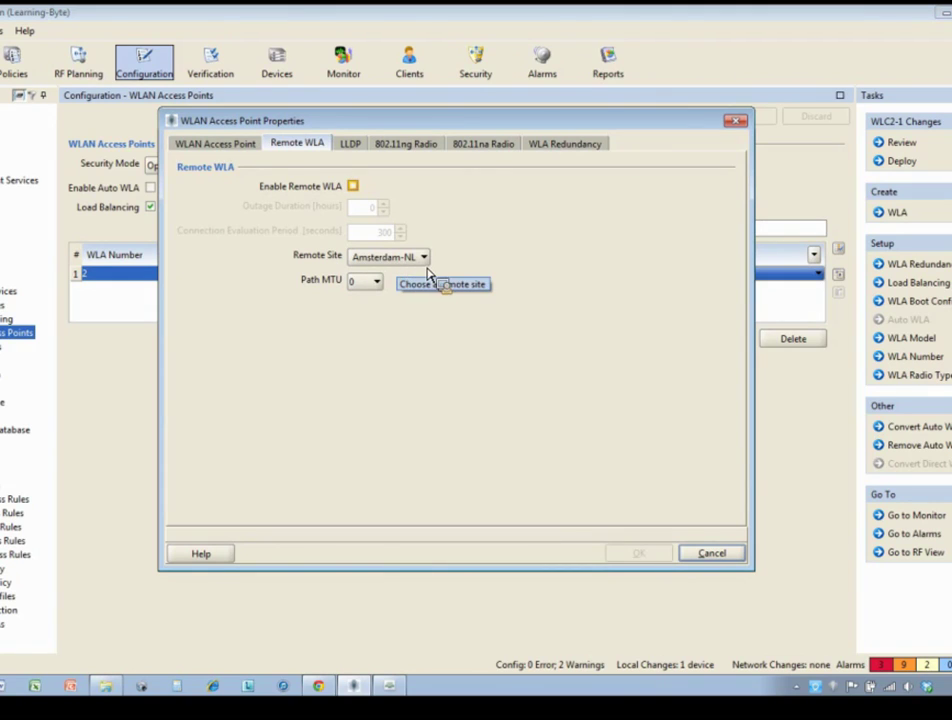
{"action": "left_click", "coordinate": [740, 556]}
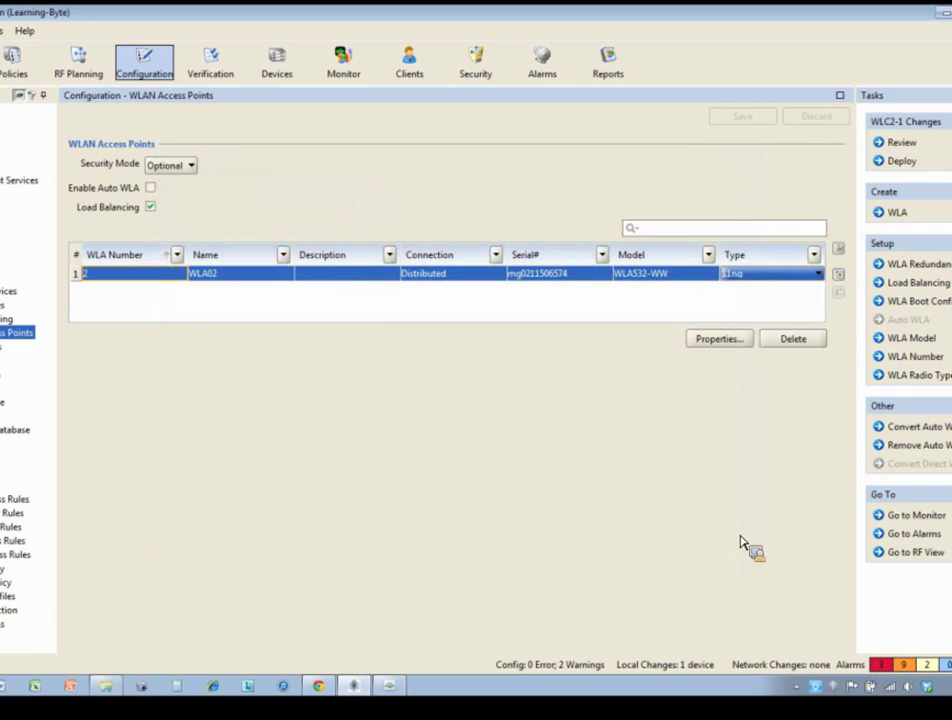
Step: On the Devices list, review WLC2-1's pending local changes including Amsterdam-NL
{"action": "left_click", "coordinate": [277, 62]}
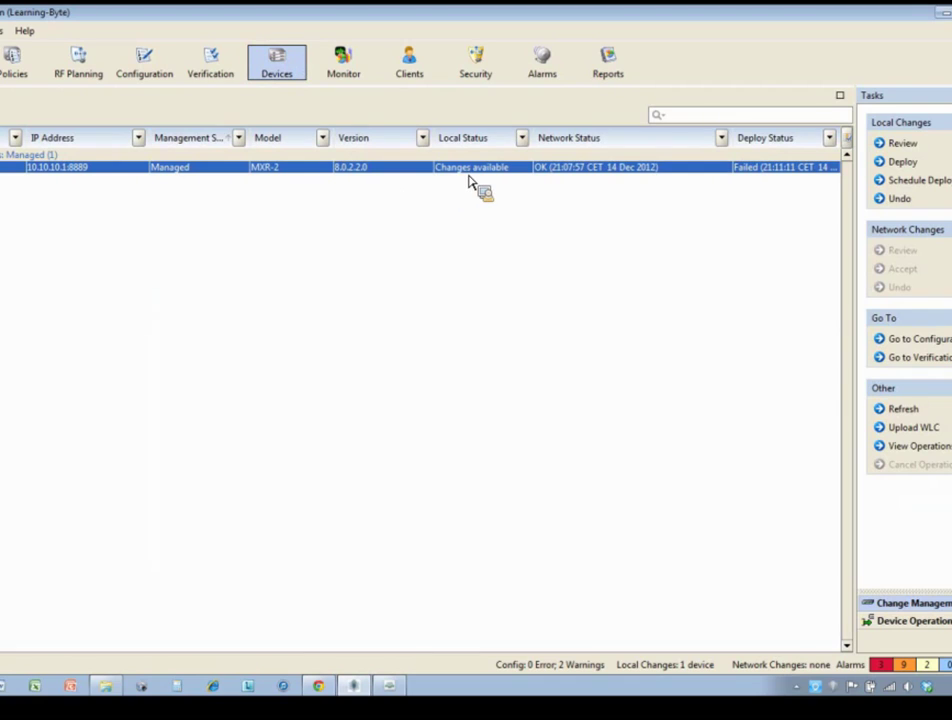
{"action": "left_click", "coordinate": [900, 145]}
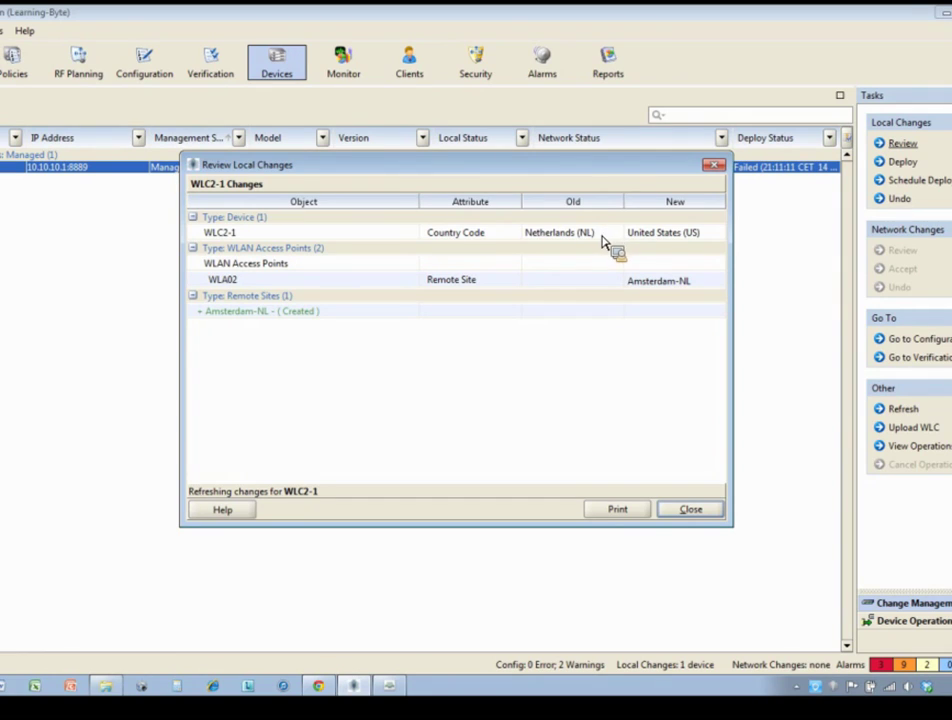
{"action": "left_click", "coordinate": [691, 509]}
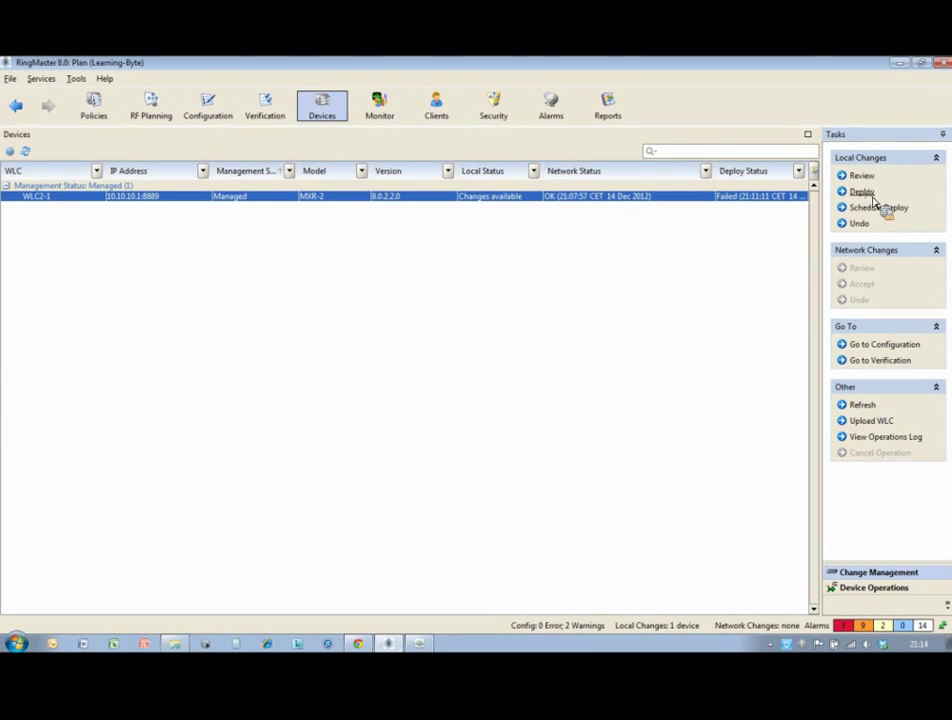
Step: Deploy WLC2-1's local changes and confirm the deployment completed successfully
{"action": "left_click", "coordinate": [866, 193]}
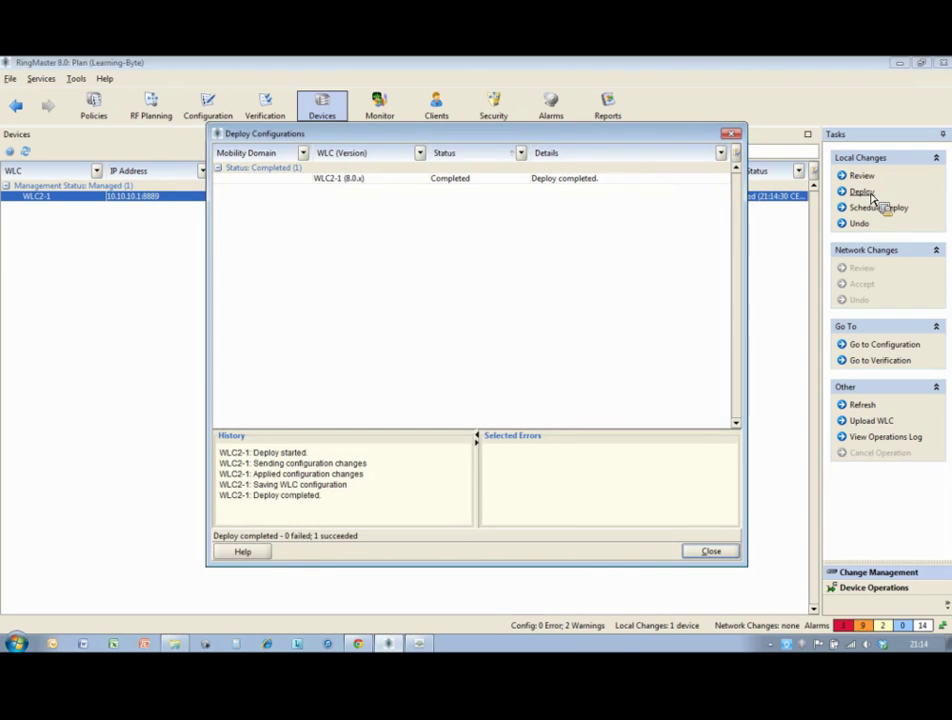
{"action": "left_click", "coordinate": [566, 180]}
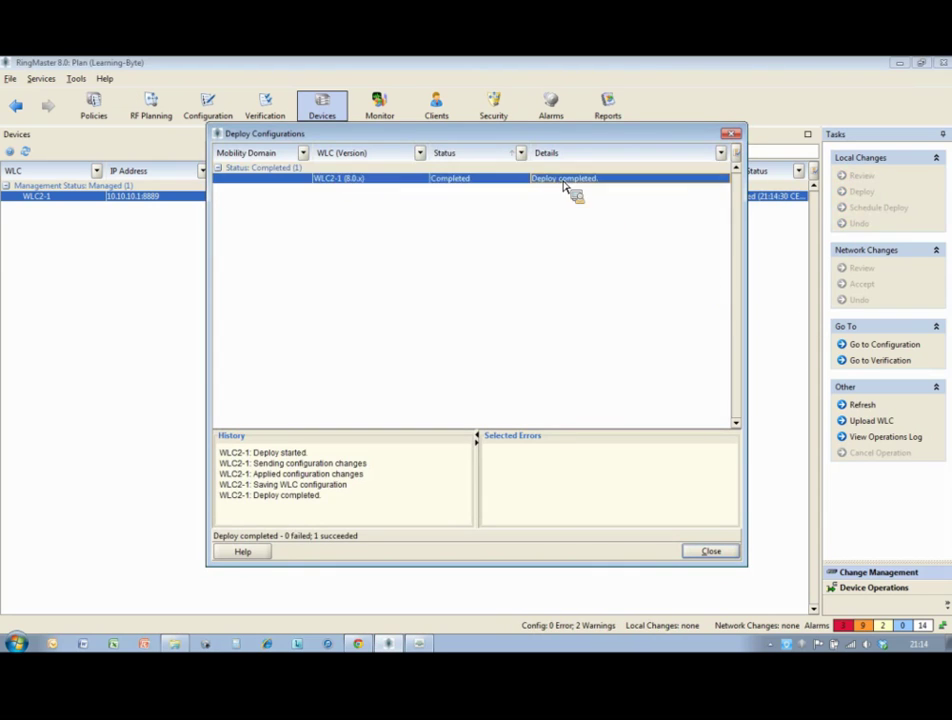
{"action": "left_click", "coordinate": [712, 555]}
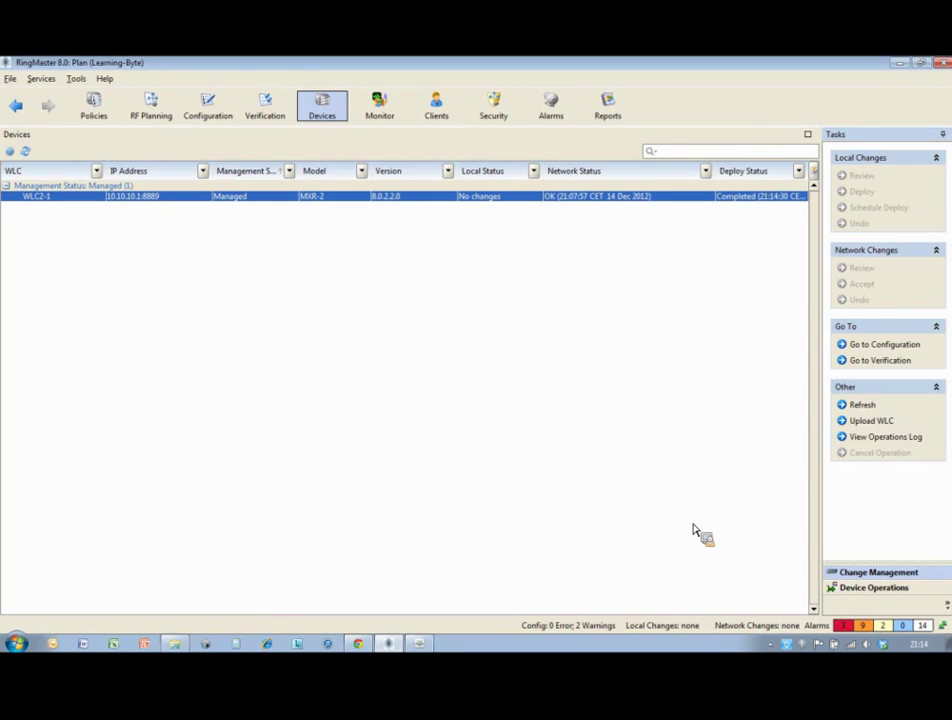
Step: Put WLA02 Radio1 (2.4 GHz) on channel 13 and Radio2 (5 GHz) on 136, then save
{"action": "left_click", "coordinate": [218, 105]}
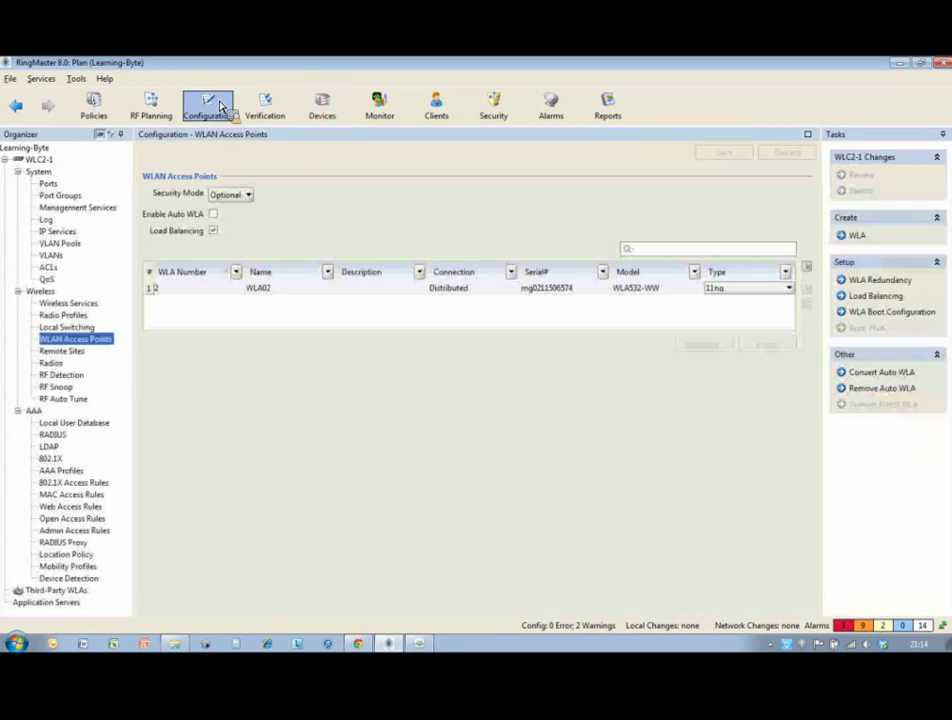
{"action": "left_click", "coordinate": [52, 364]}
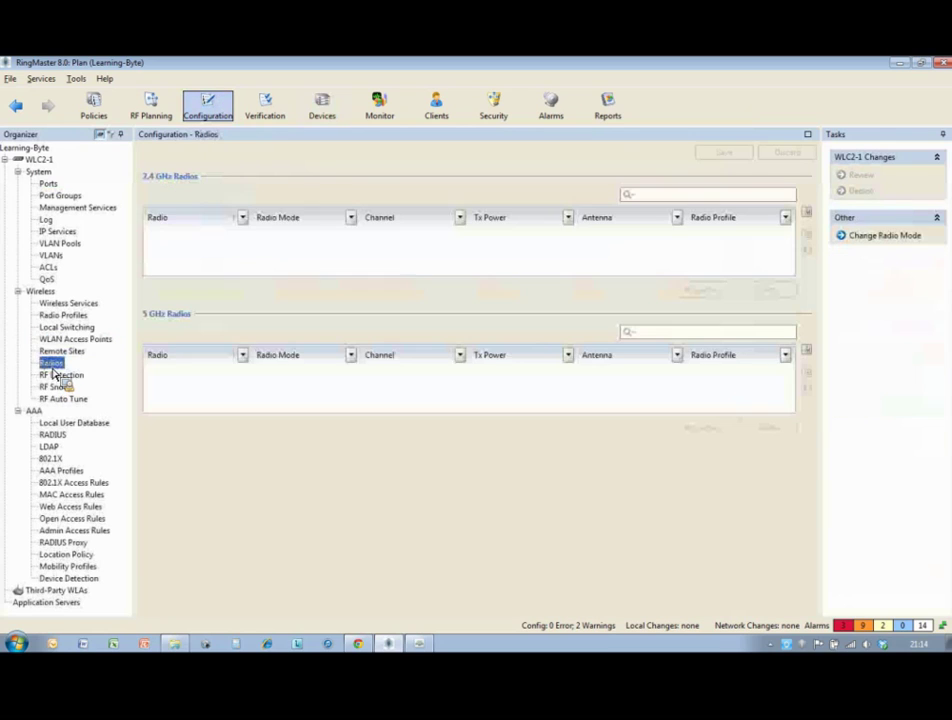
{"action": "left_click", "coordinate": [393, 234]}
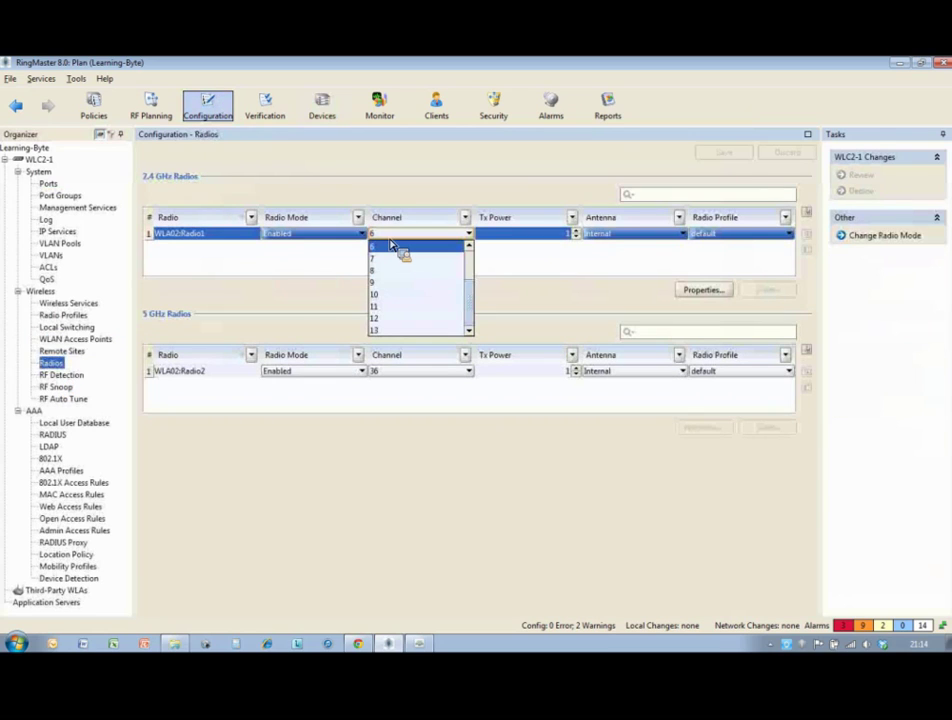
{"action": "left_click", "coordinate": [390, 307]}
{"action": "left_click", "coordinate": [402, 372]}
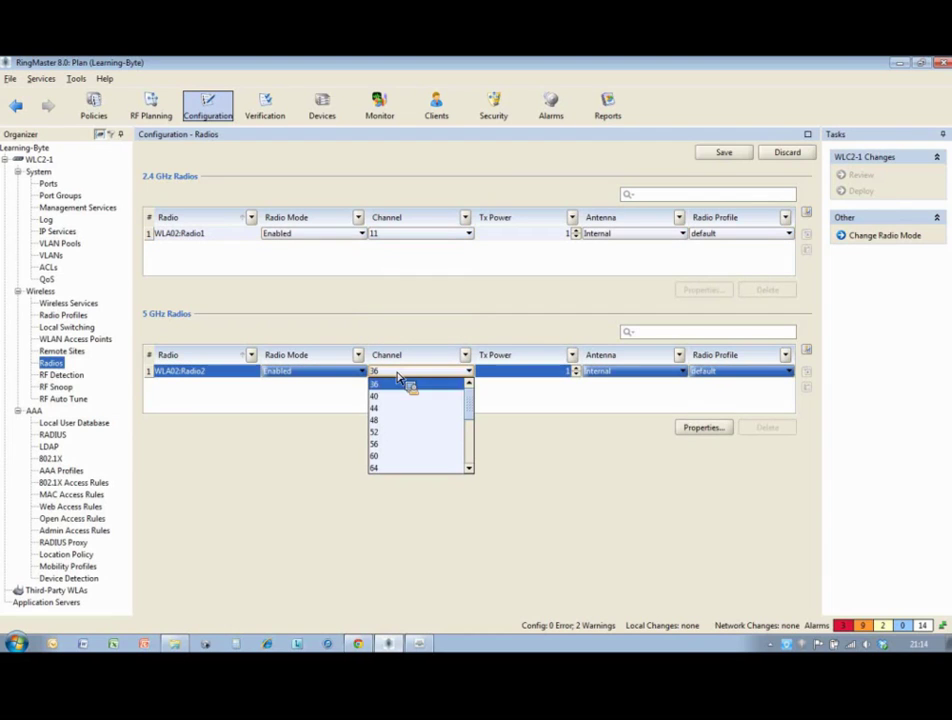
{"action": "left_click_drag", "start_coordinate": [470, 420], "coordinate": [469, 467]}
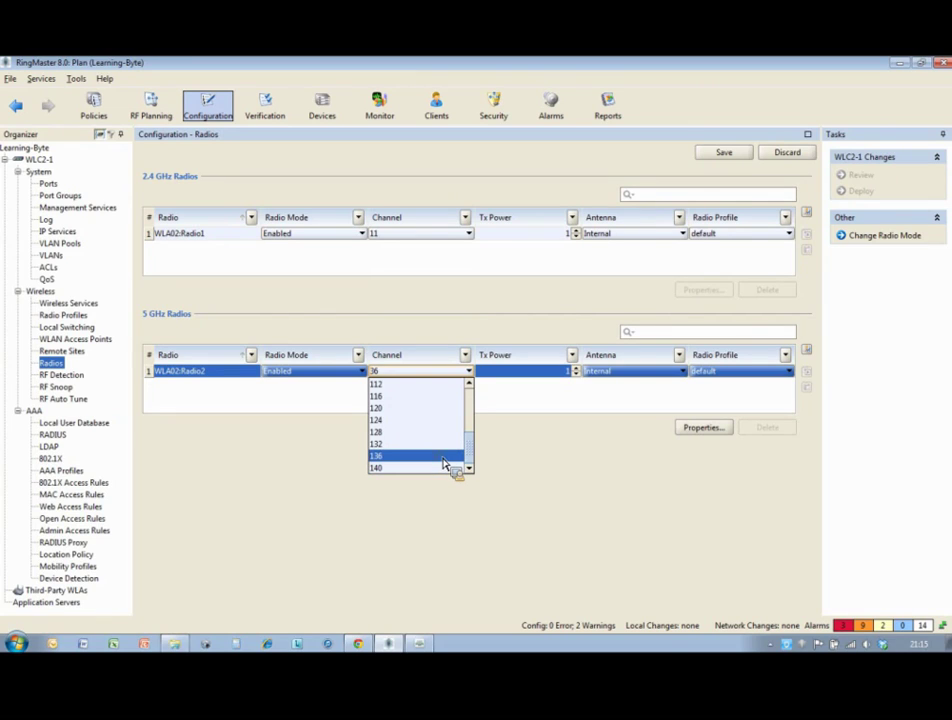
{"action": "left_click", "coordinate": [446, 462]}
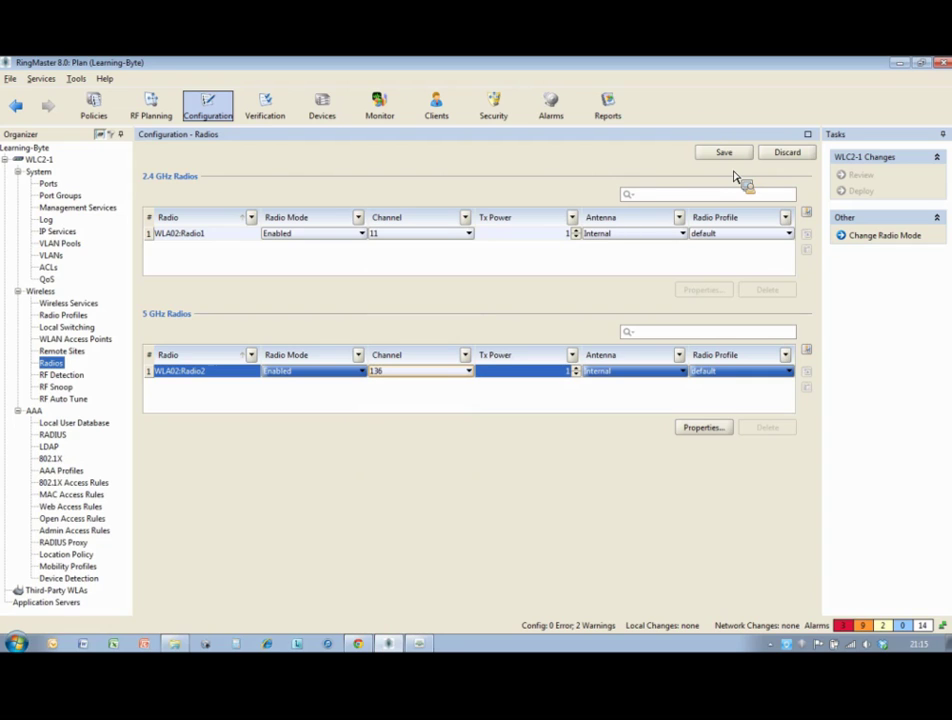
{"action": "left_click", "coordinate": [468, 234]}
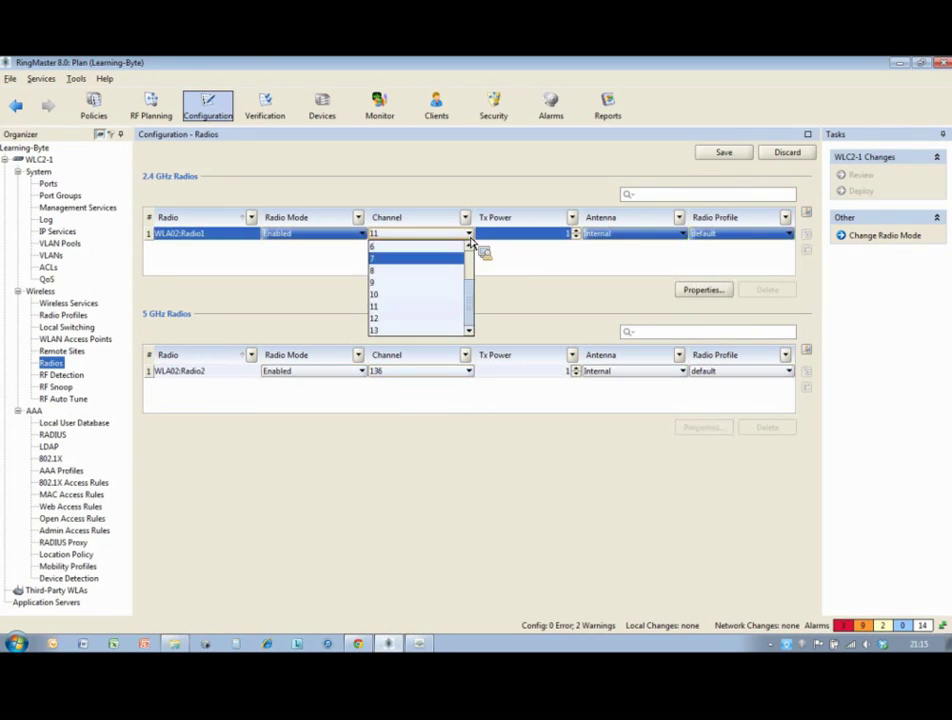
{"action": "left_click", "coordinate": [452, 330]}
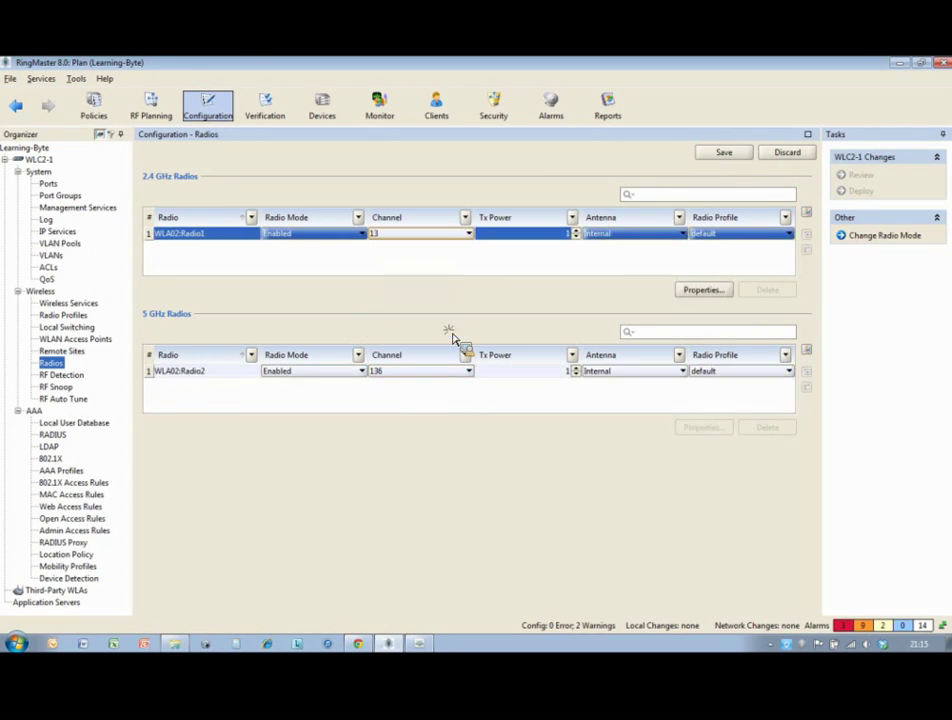
{"action": "left_click", "coordinate": [741, 155]}
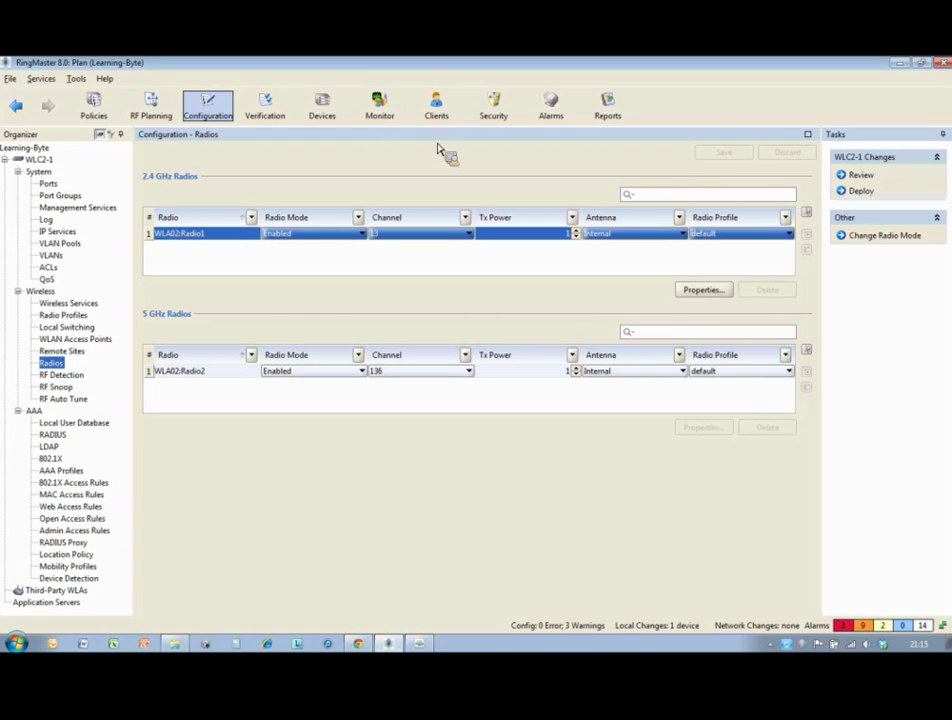
Step: Deploy the saved radio channel changes to WLC2-1 and bring up the configuration warnings
{"action": "left_click", "coordinate": [332, 112]}
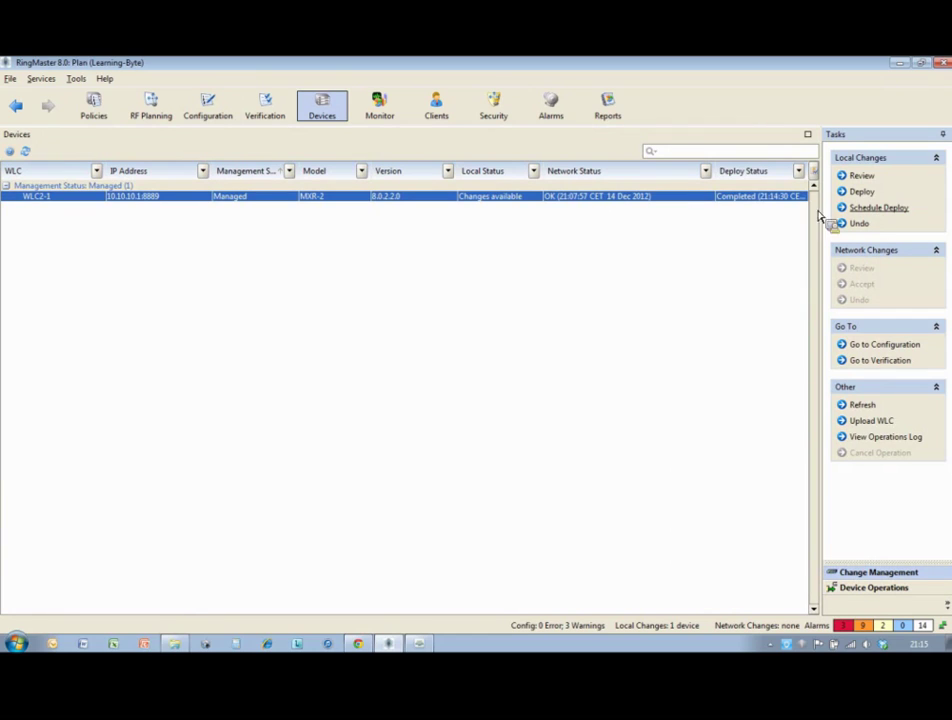
{"action": "left_click", "coordinate": [862, 192]}
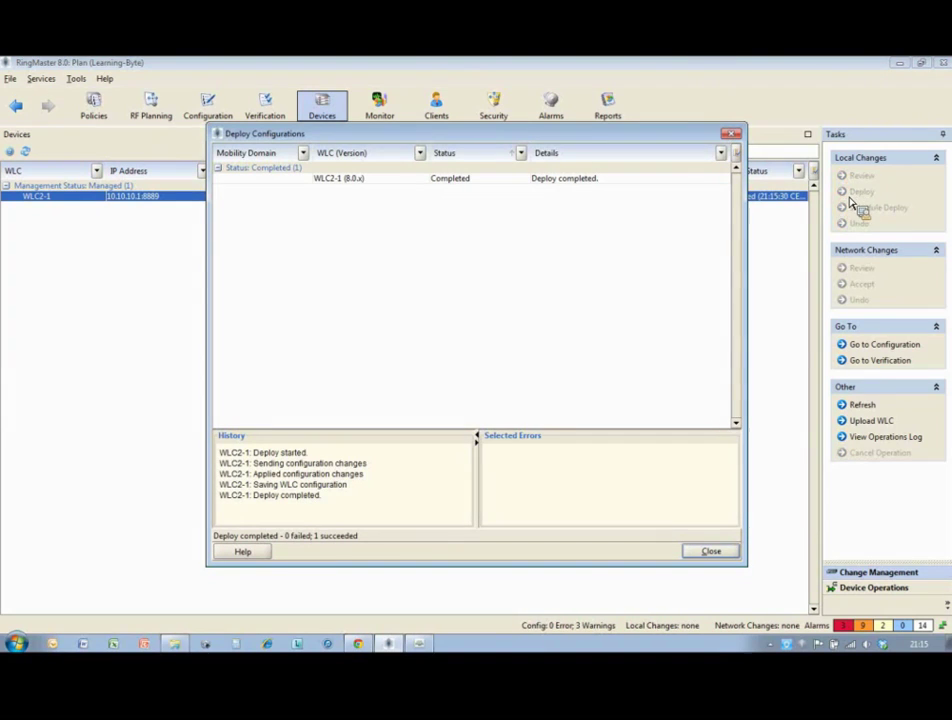
{"action": "left_click", "coordinate": [711, 553]}
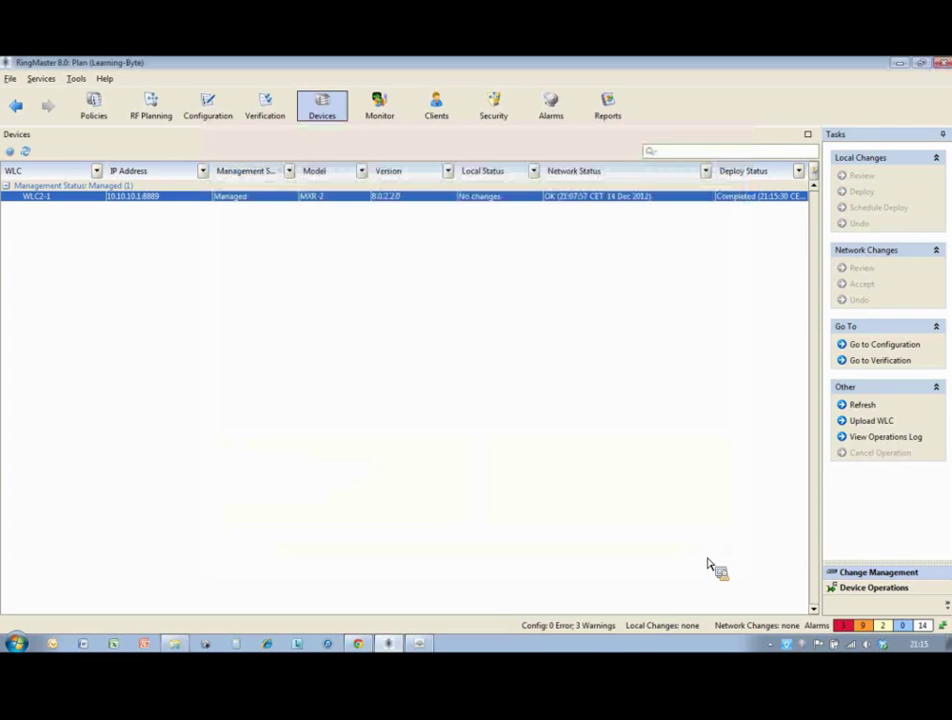
{"action": "left_click", "coordinate": [590, 627]}
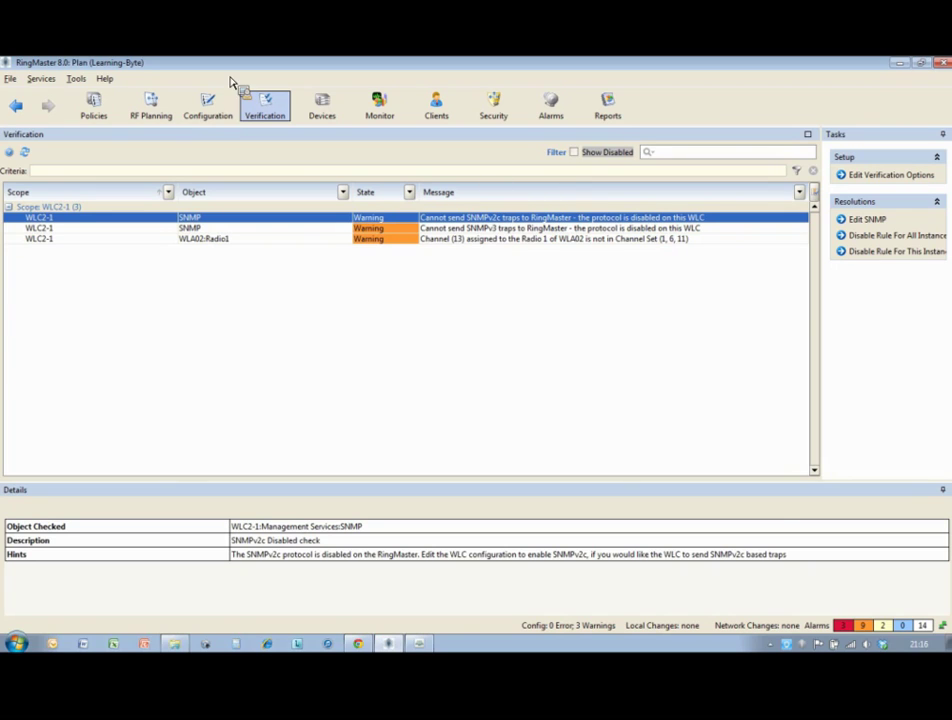
Step: After reading the channel 13 channel-set warning, go back to the radio configuration
{"action": "left_click", "coordinate": [222, 106]}
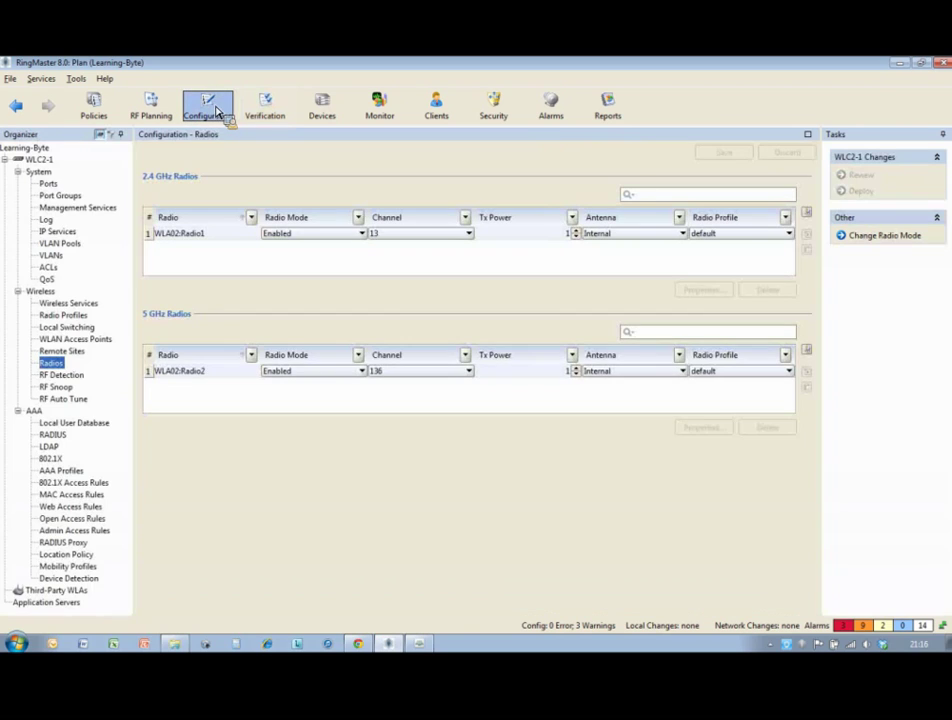
Step: Show Remote Sites under Wireless, listing Amsterdam-NL with member WLA02
{"action": "left_click", "coordinate": [68, 352]}
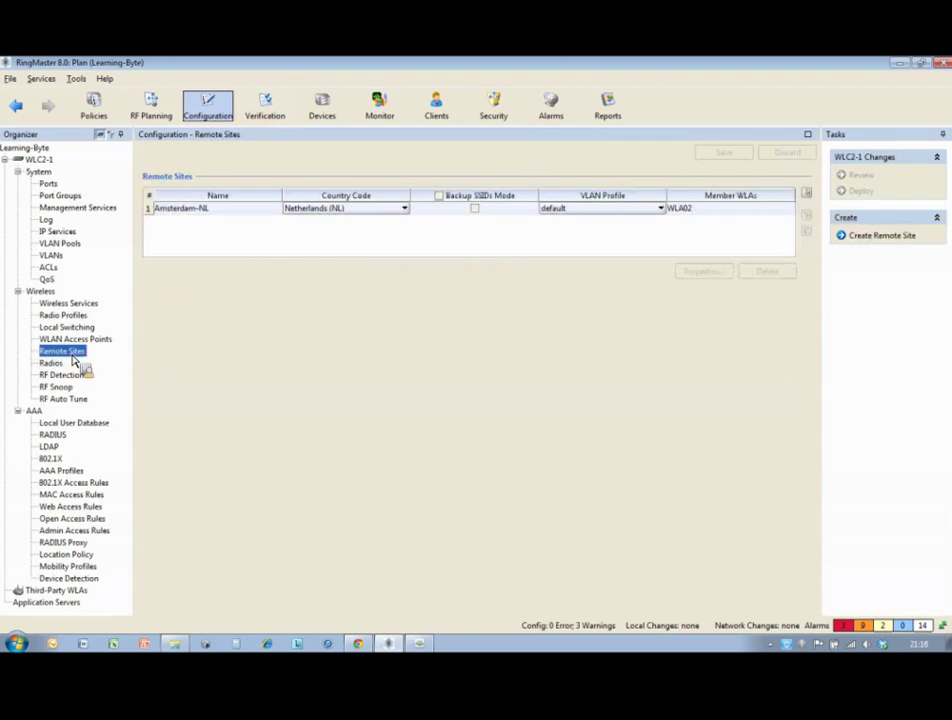